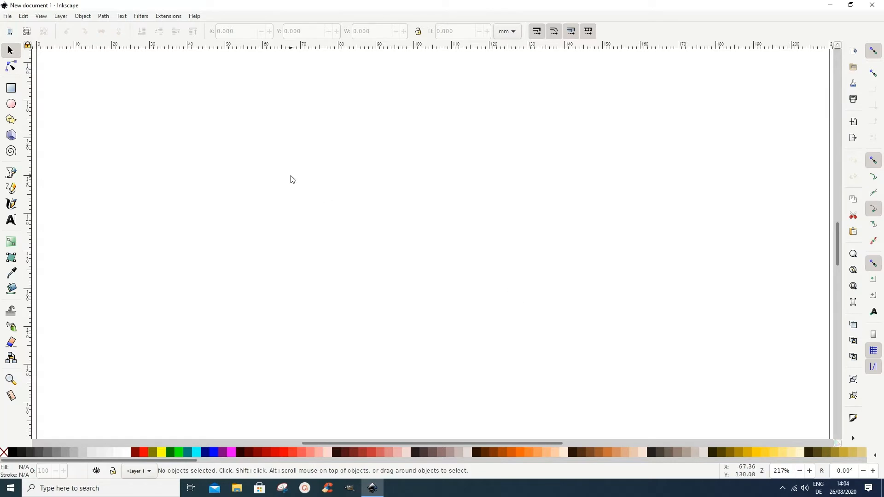
Step: Open the Swatches dialog and widen it so its full title fits
click(41, 16)
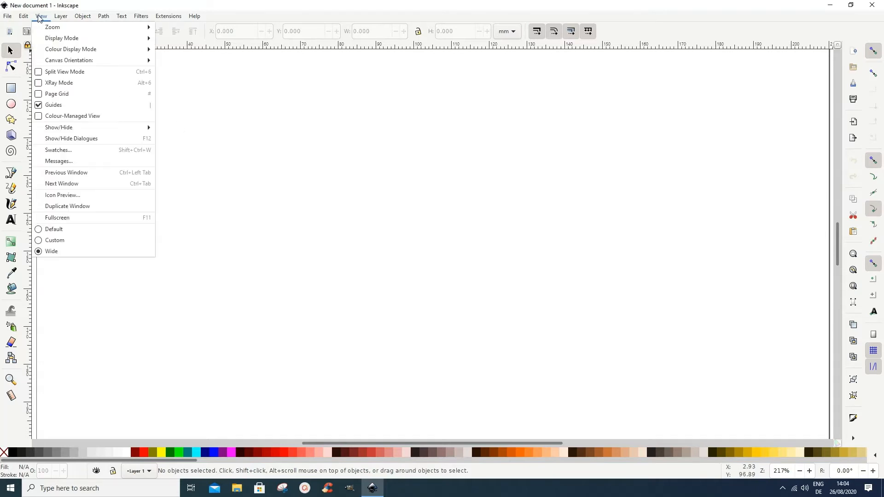
click(51, 150)
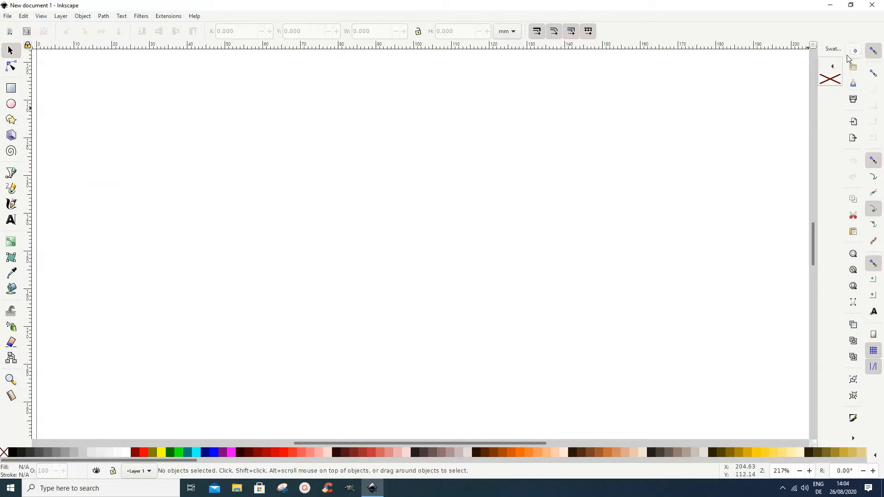
drag(819, 86, 701, 96)
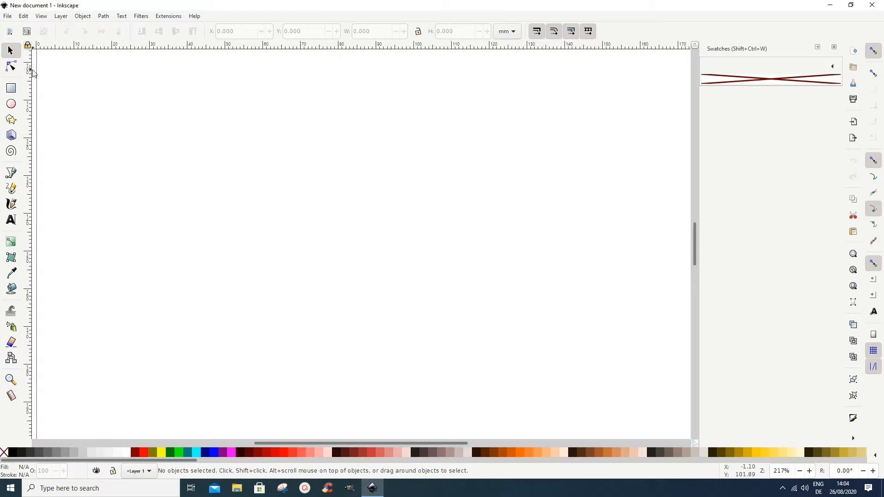
Step: Preview the Bootstrap 5, Echo Icon Theme Palette and Gray colour palettes in the Swatches dialog
click(832, 69)
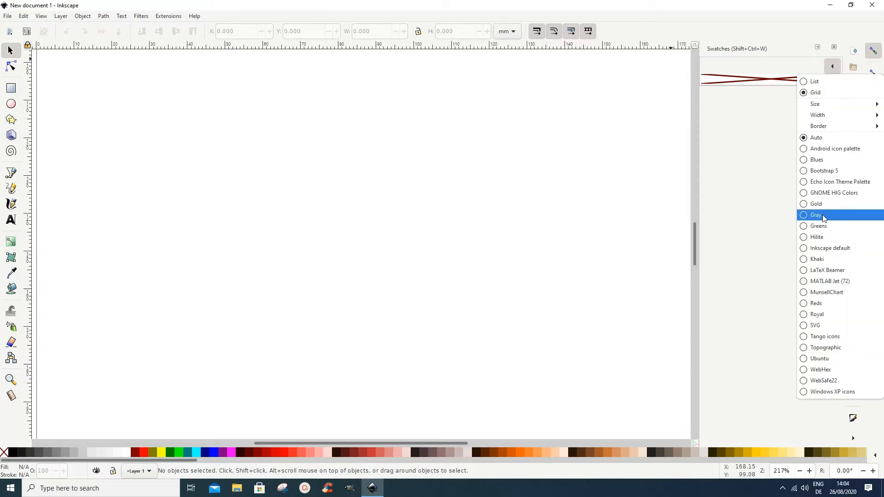
click(814, 171)
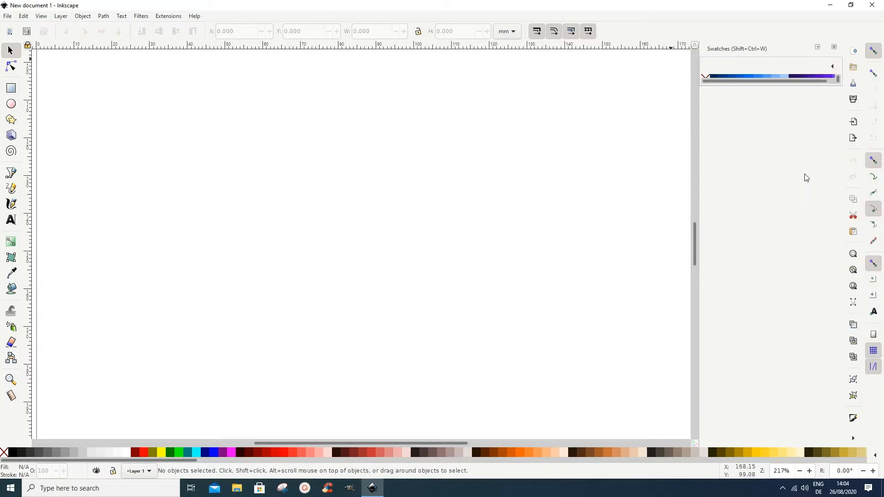
click(833, 67)
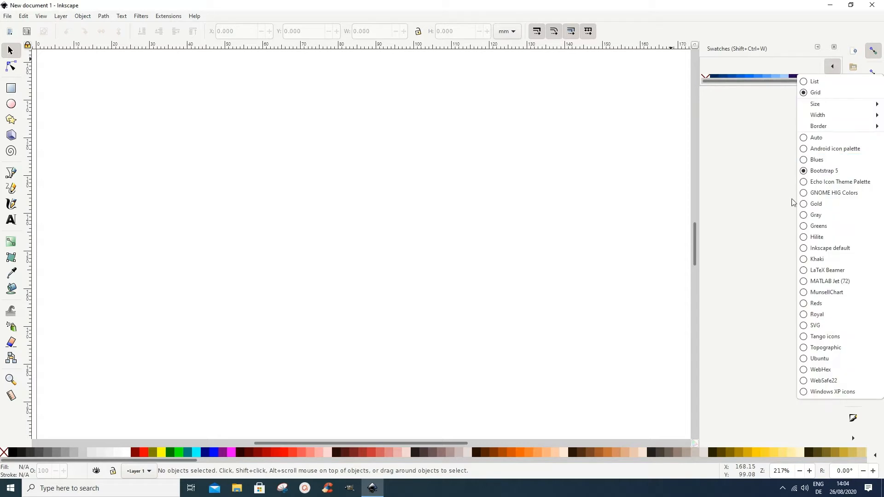
click(805, 183)
click(832, 68)
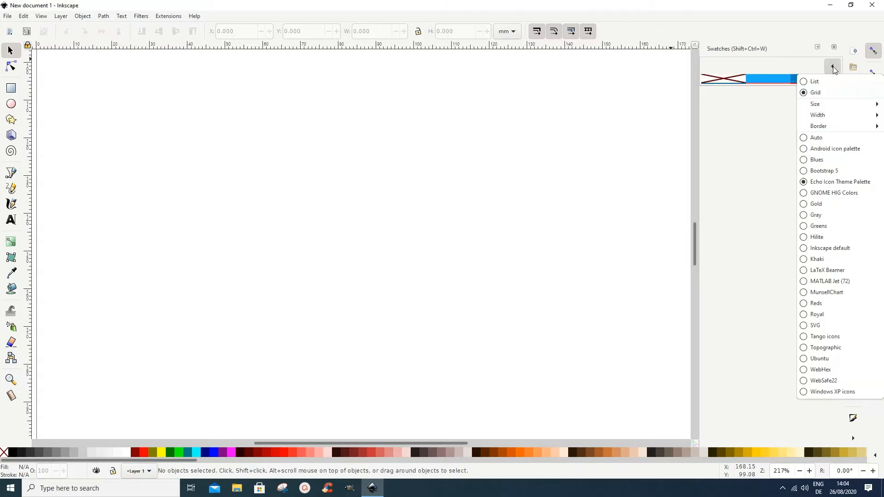
click(804, 215)
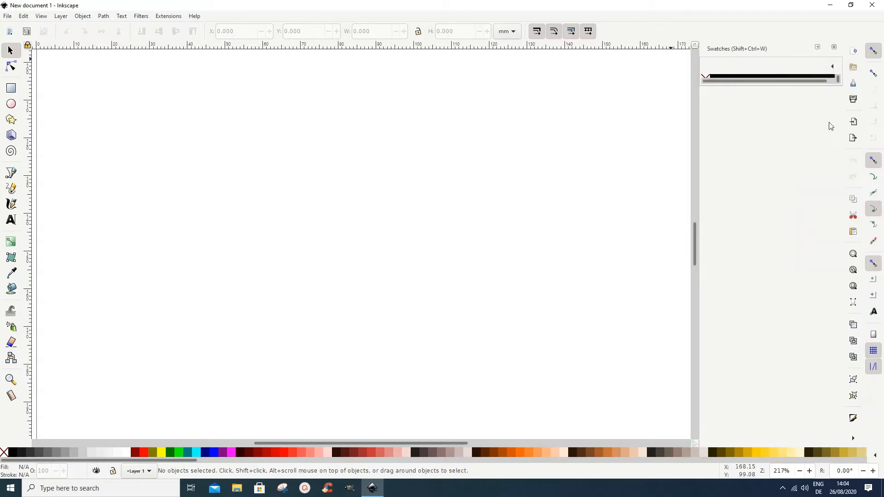
Step: Switch the swatches to the GNOME HIG Colors palette and enlarge the swatch area to show three rows of colours
click(833, 67)
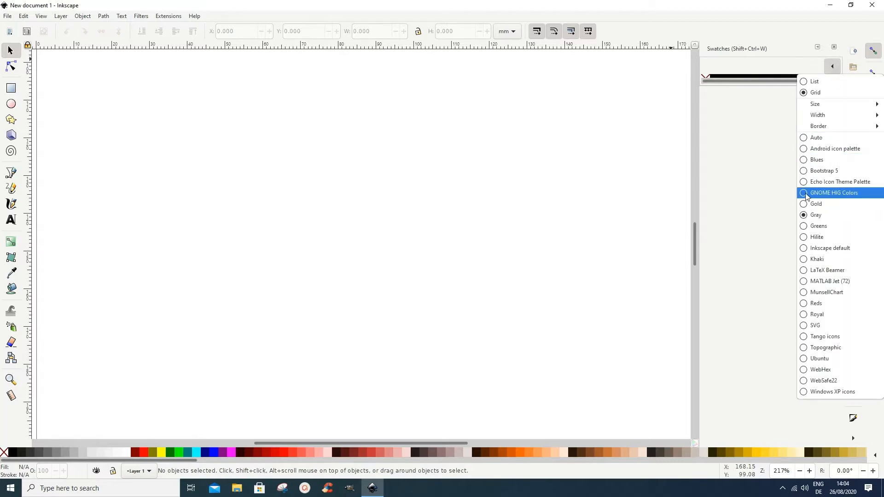
click(806, 195)
drag(793, 85, 802, 127)
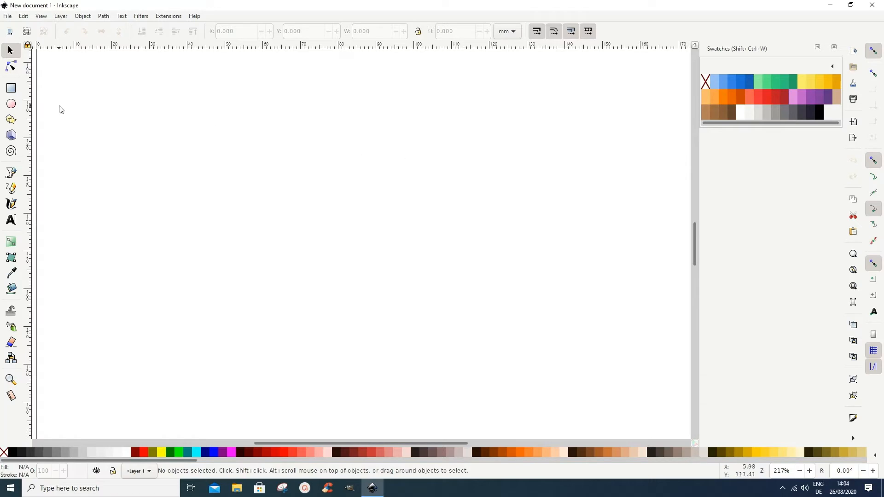
Step: Draw a rectangle about 15.4 by 13.3 mm near the page's upper left and fill it with the palette's dark orange
click(11, 90)
drag(92, 99, 154, 158)
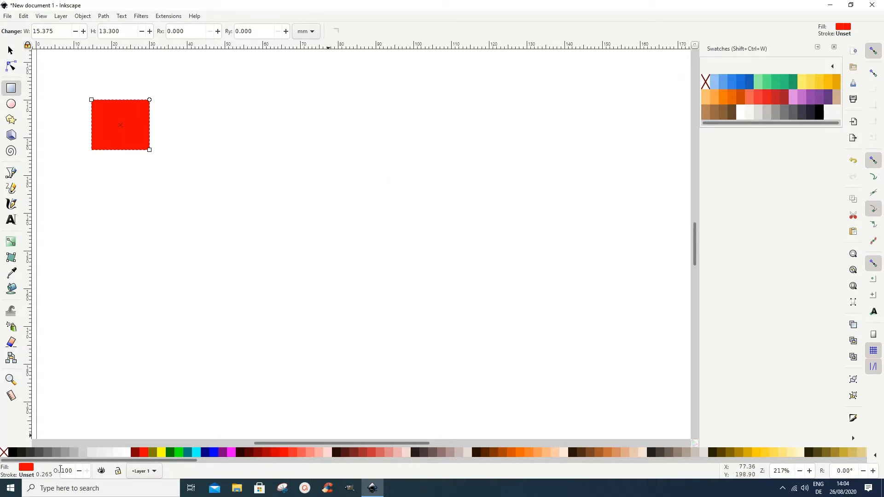
click(10, 50)
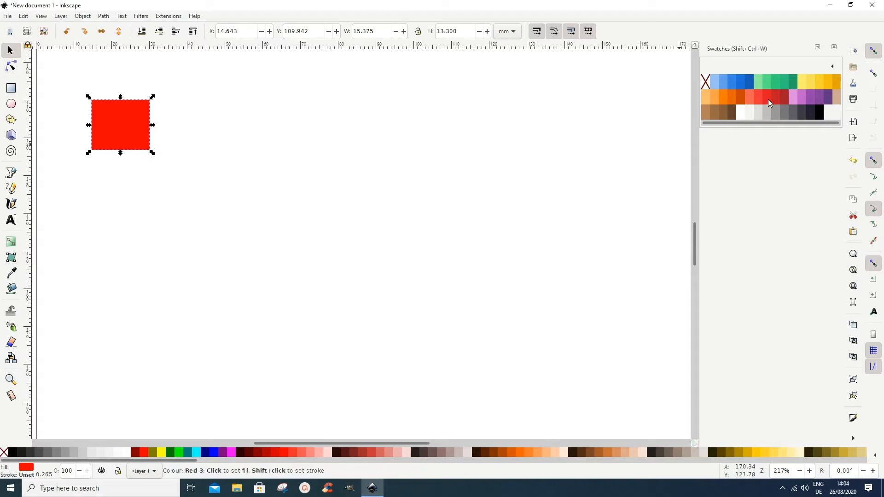
click(740, 98)
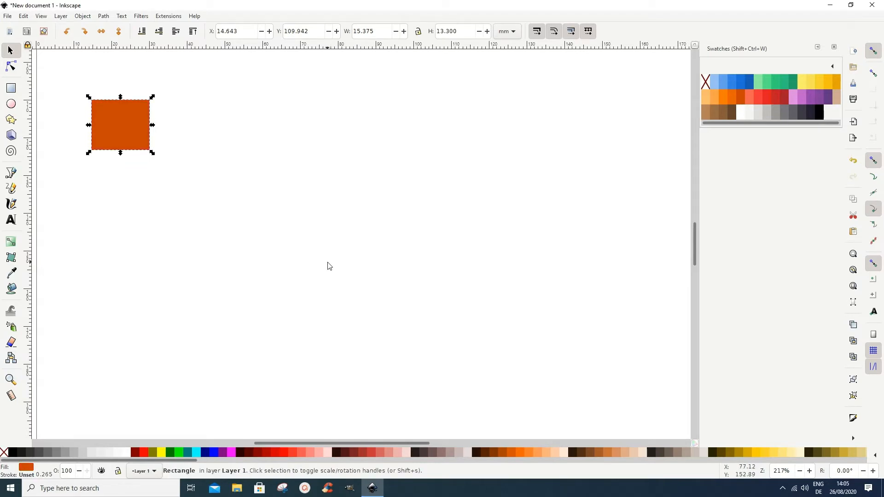
Step: Set the Swatches dialog to the Auto palette and fill the rectangle with pink ff0066 from the default colour palette
click(831, 67)
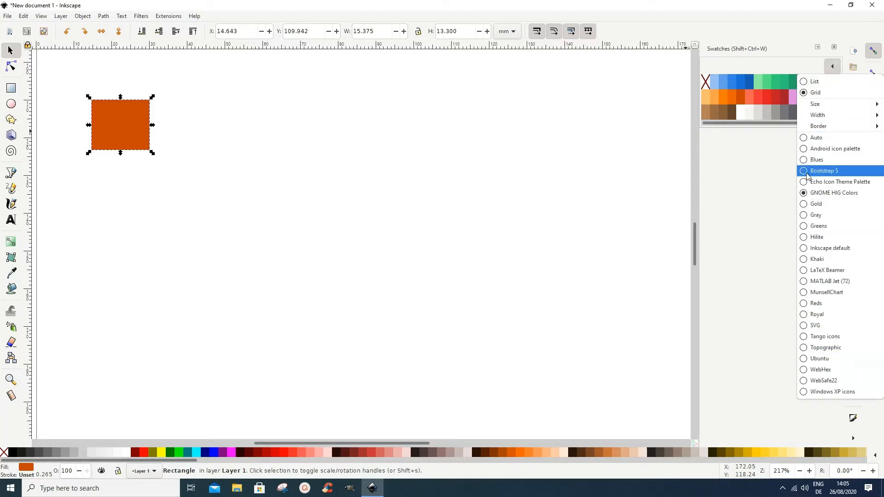
click(804, 140)
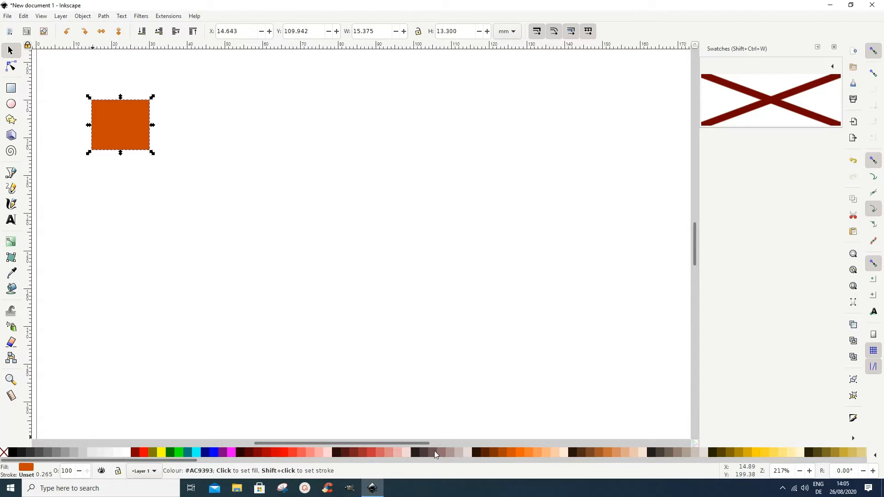
drag(167, 461, 853, 461)
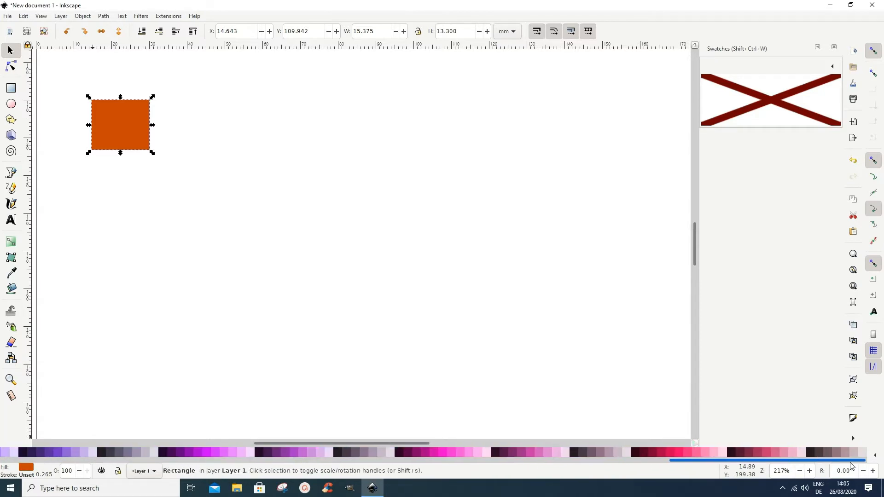
click(678, 454)
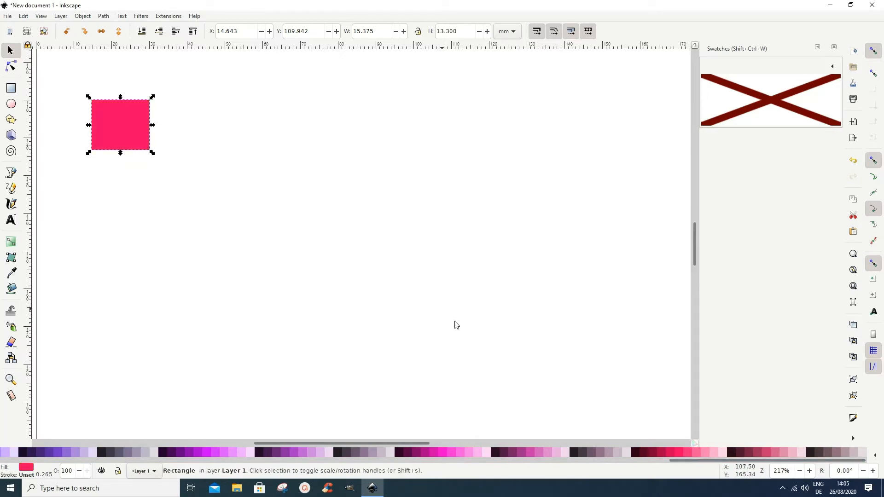
Step: Draw a second rectangle about 17 by 14.8 mm beside the first, and an ellipse about 12.4 by 13.3 mm beside it
click(11, 87)
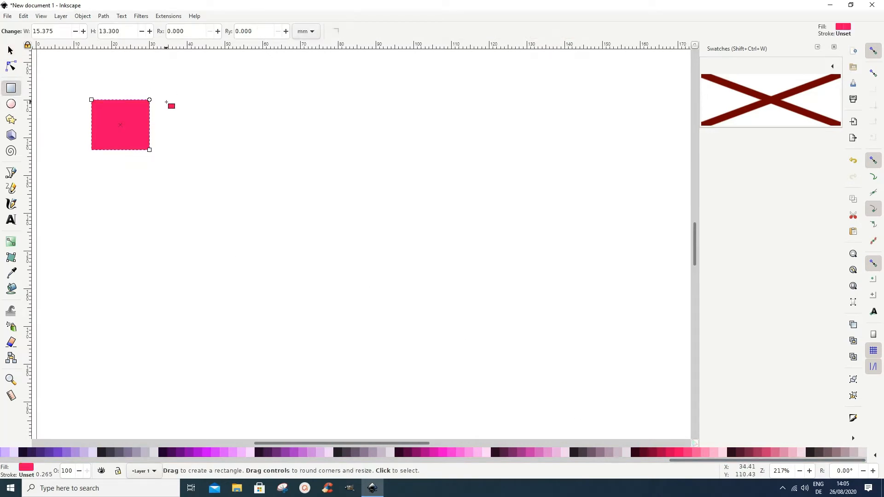
drag(166, 101, 230, 157)
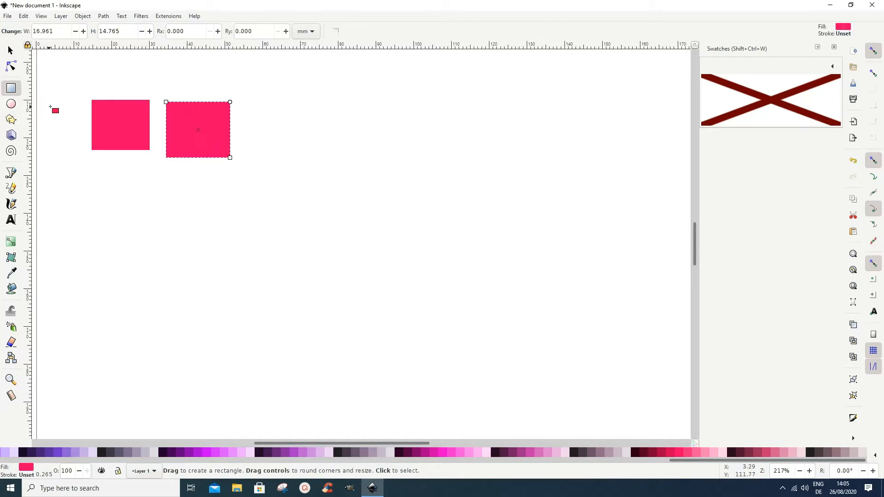
click(11, 104)
drag(253, 109, 301, 159)
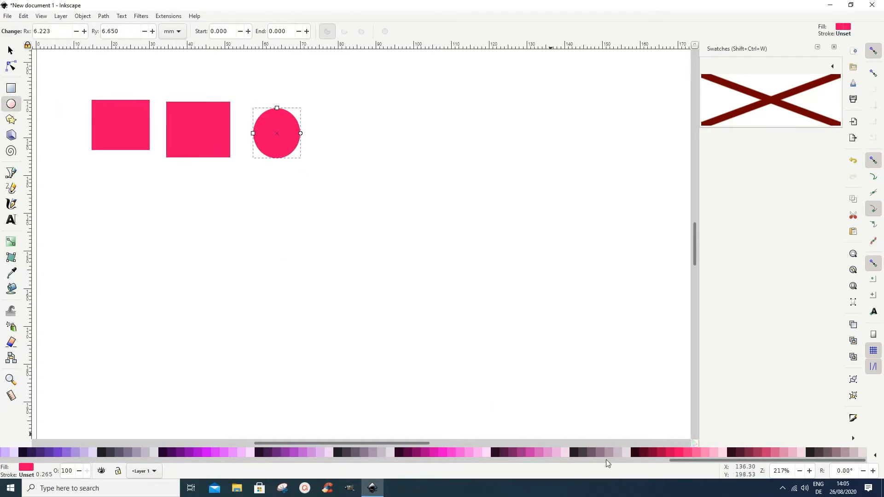
Step: Fill the ellipse with dark greyish purple 453748 and the middle rectangle with dark purple 440055
click(349, 456)
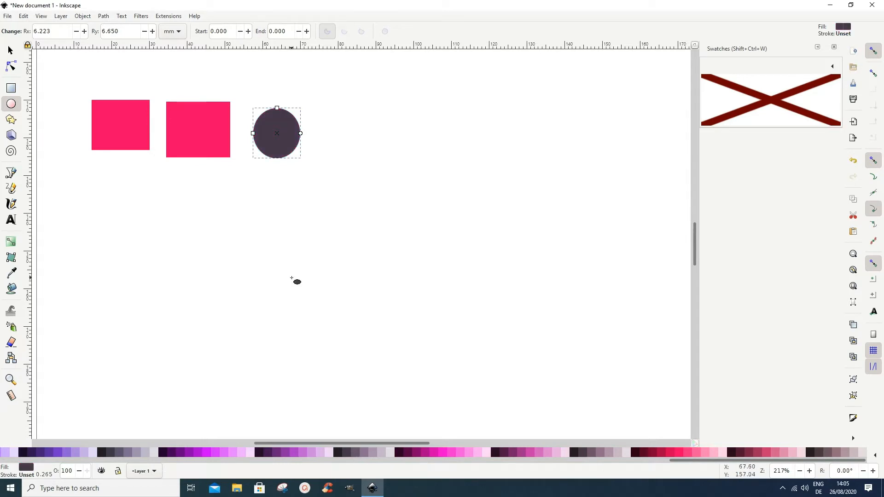
click(10, 50)
click(178, 134)
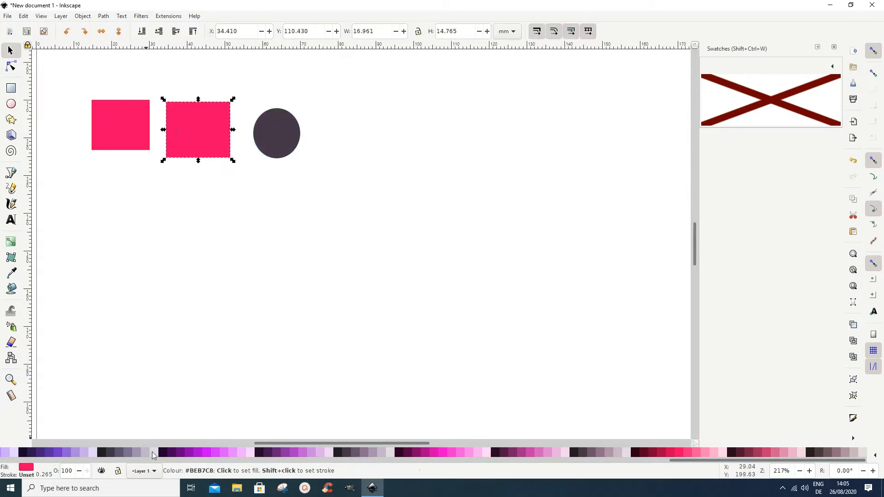
click(174, 453)
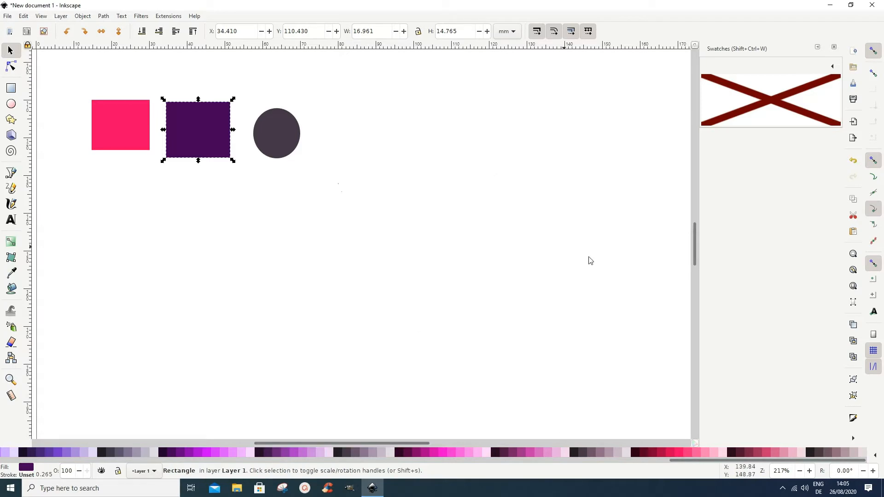
Step: Open the Fill and Stroke settings for the dark purple rectangle and turn its flat fill into a swatch
click(100, 17)
mouse_move(87, 20)
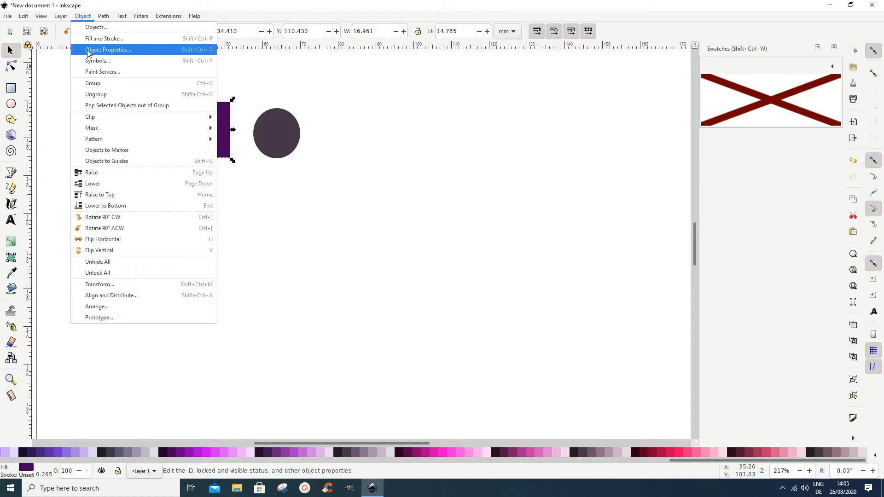
click(90, 40)
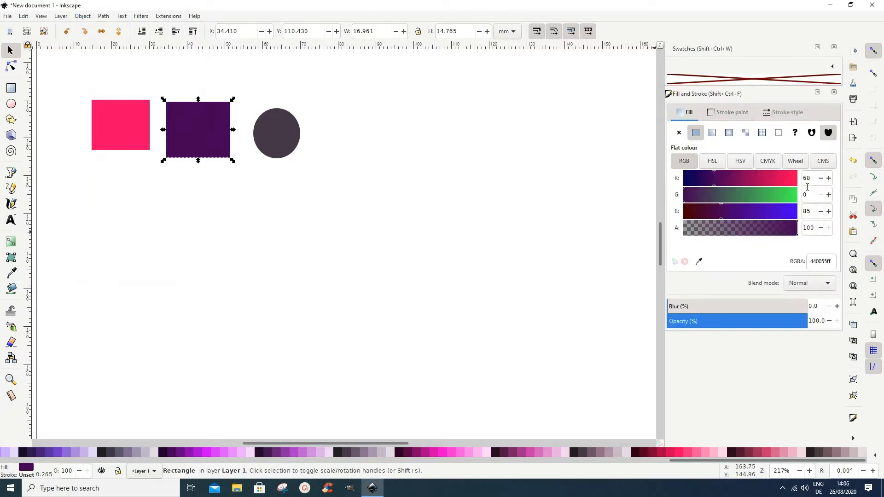
click(778, 133)
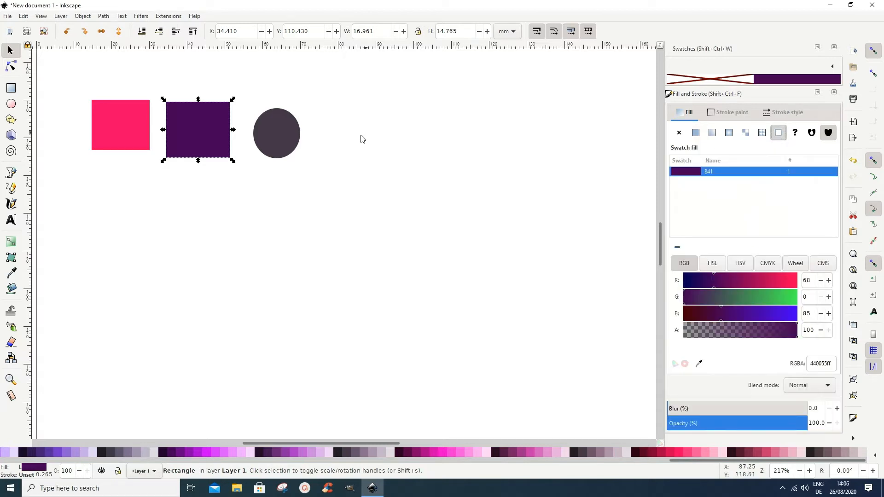
Step: Convert the flat fills of the ellipse and the pink rectangle into swatches
click(267, 140)
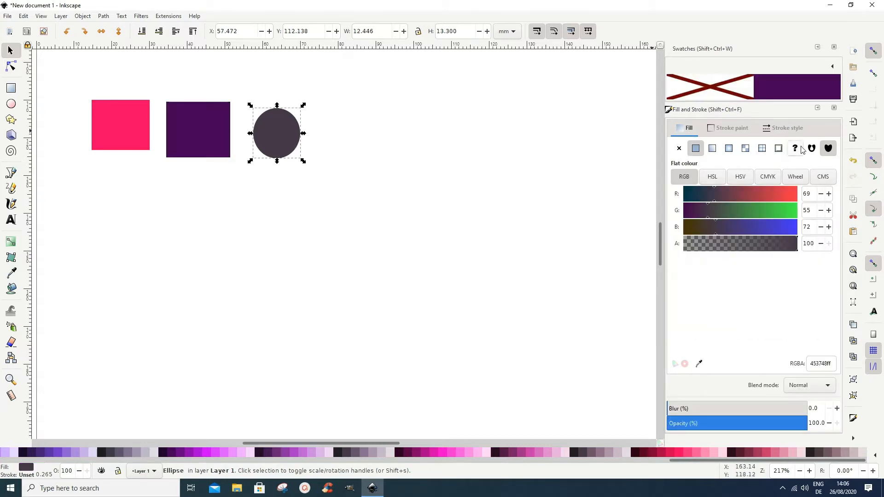
click(778, 149)
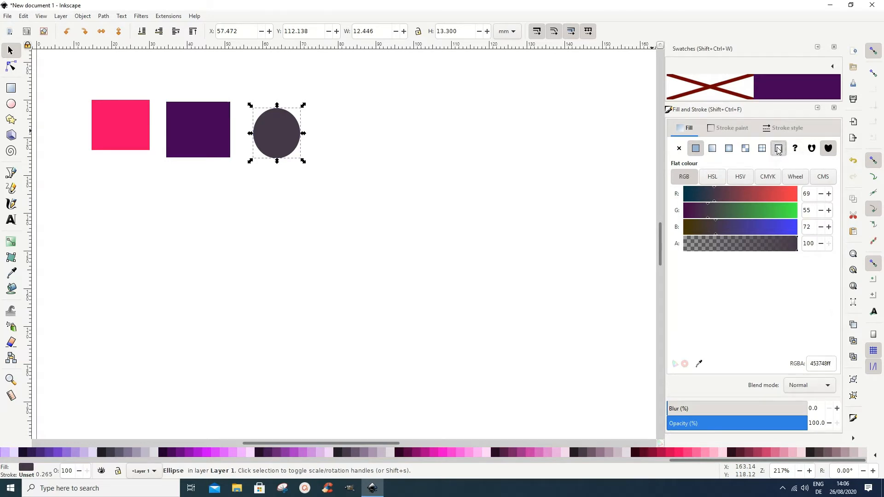
click(129, 143)
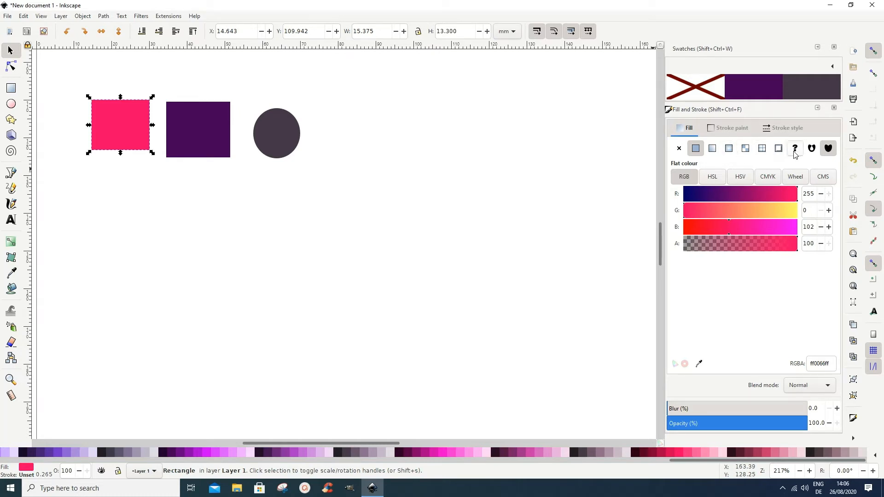
click(780, 151)
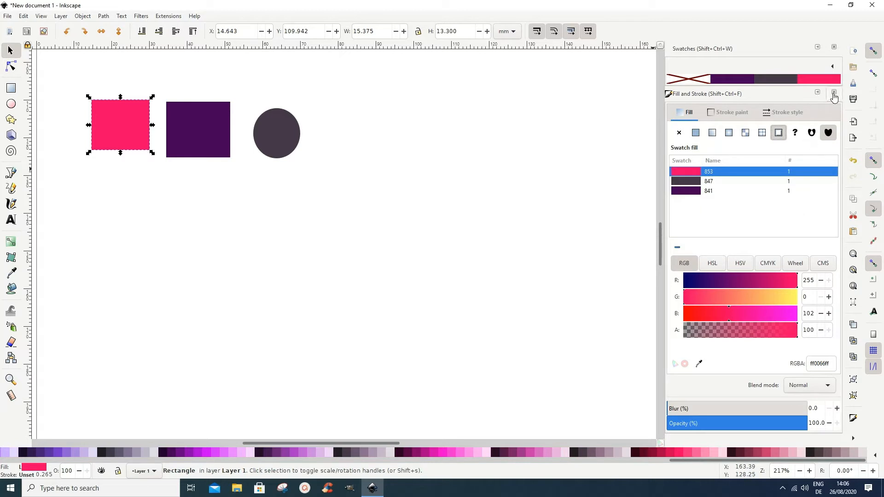
Step: Close the Fill and Stroke dialog and shrink the swatch area to a short strip
click(835, 97)
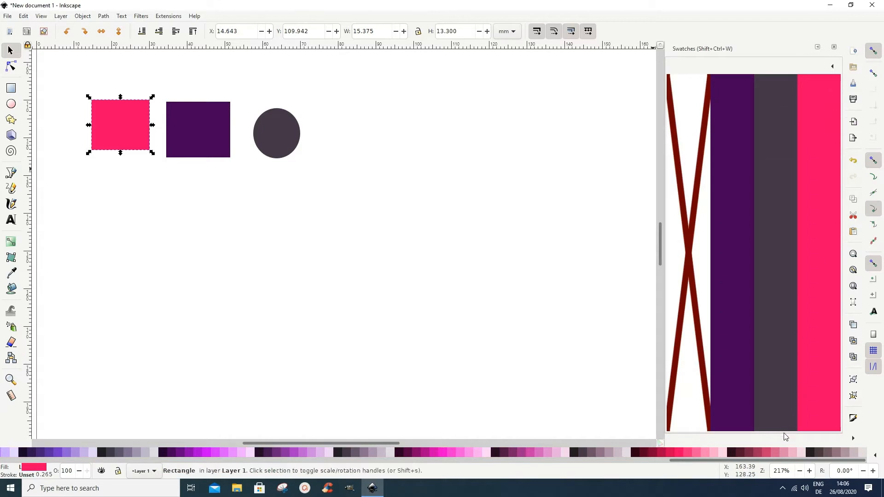
drag(789, 434, 753, 98)
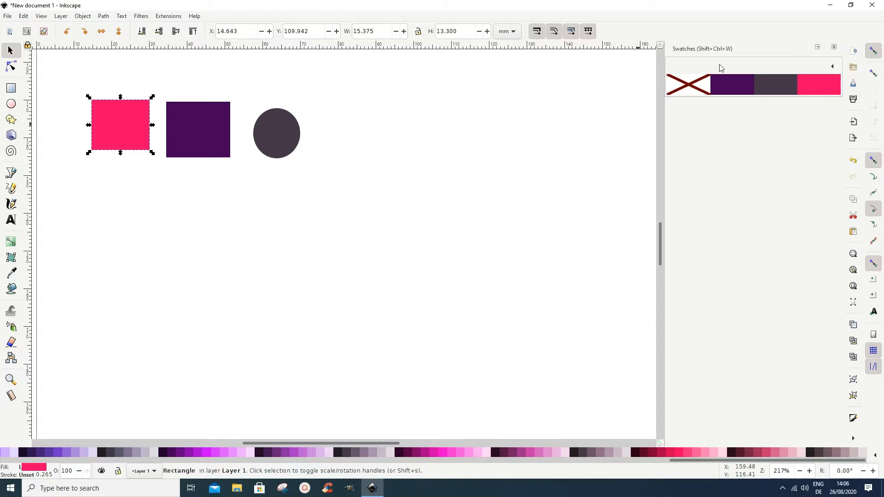
Step: Delete the two rectangles and the ellipse from the page
click(363, 165)
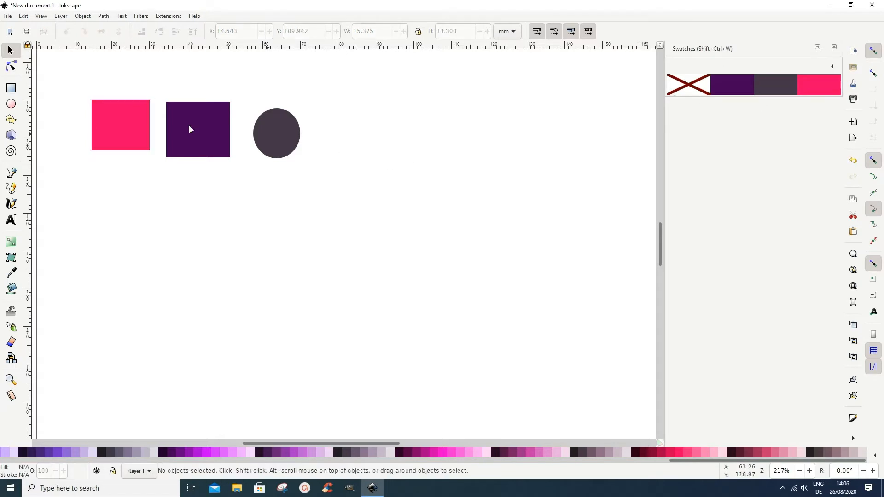
drag(77, 91, 323, 196)
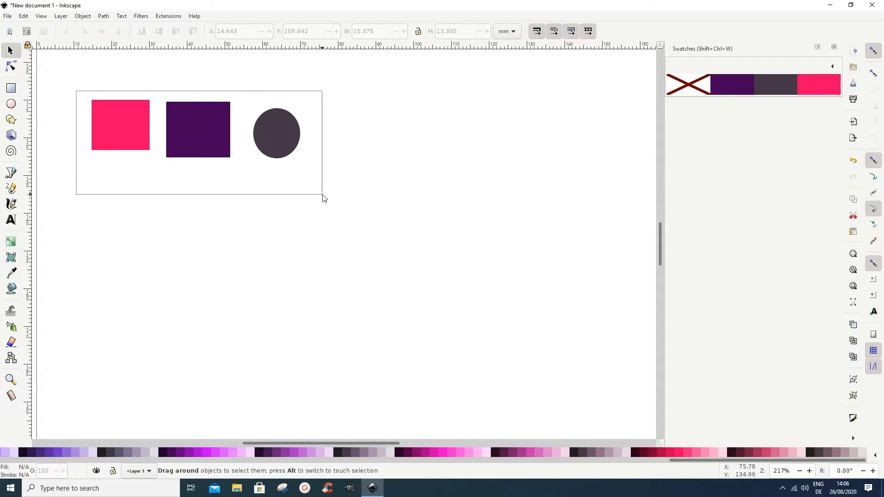
drag(323, 197, 324, 199)
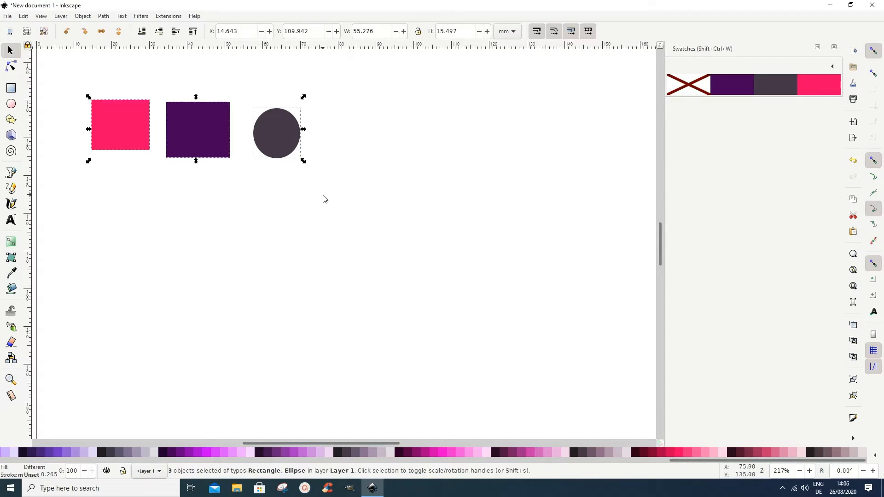
key(Delete)
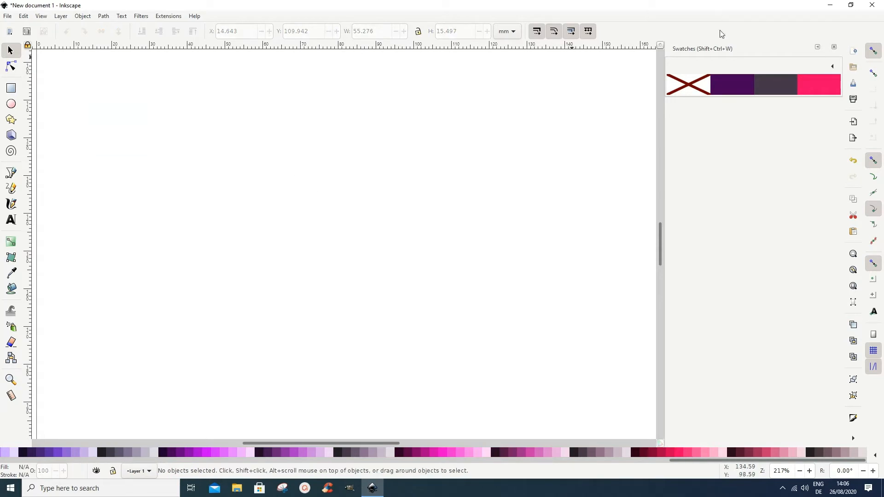
Step: Display the Greens palette in the swatches, and return to the Auto palette
click(833, 68)
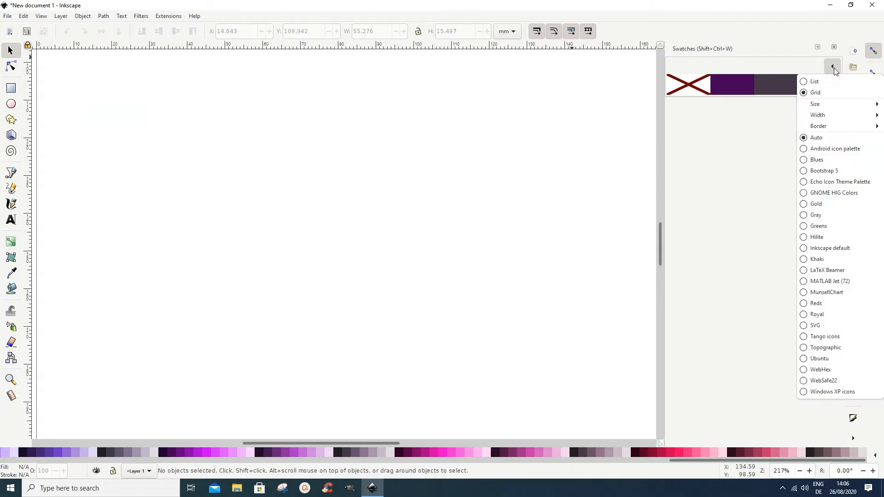
click(809, 227)
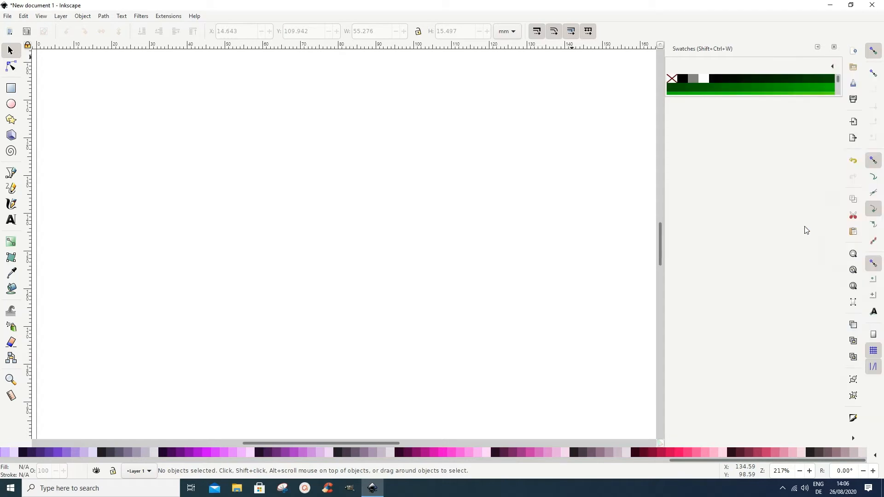
click(833, 68)
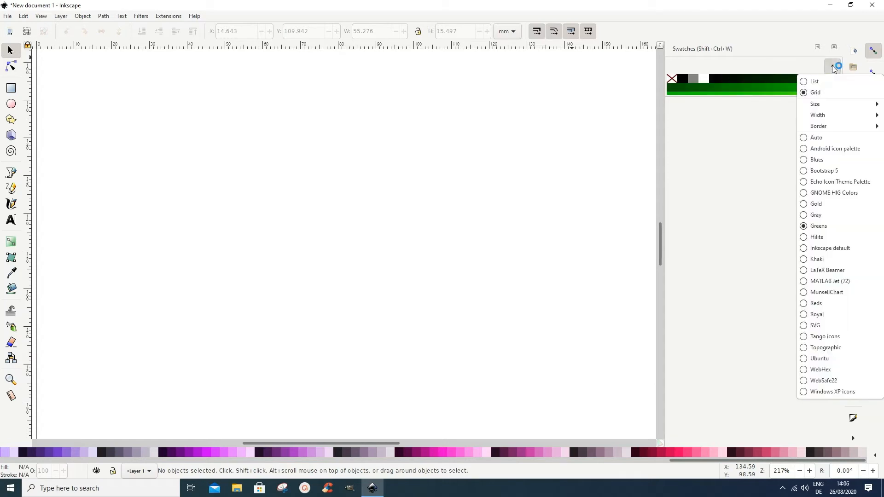
click(805, 138)
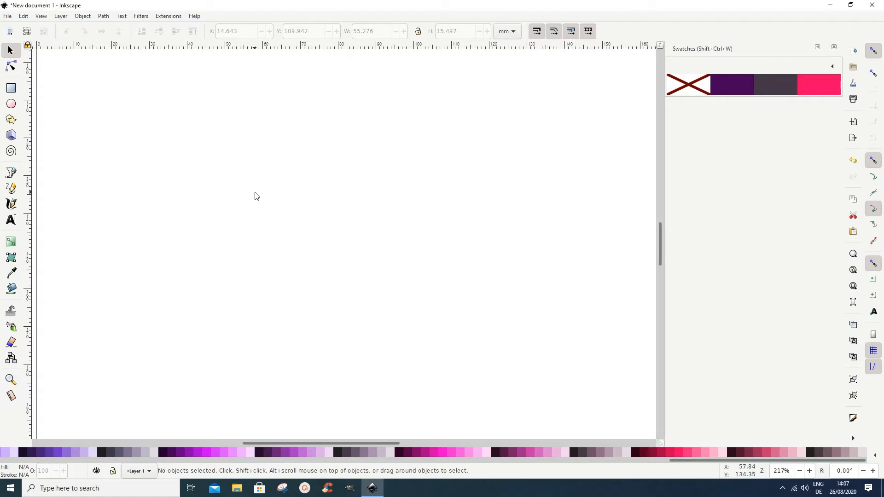
Step: Start saving the document under a new name and browse to C:\Program Files\Inkscape\share\inkscape\palettes
click(8, 16)
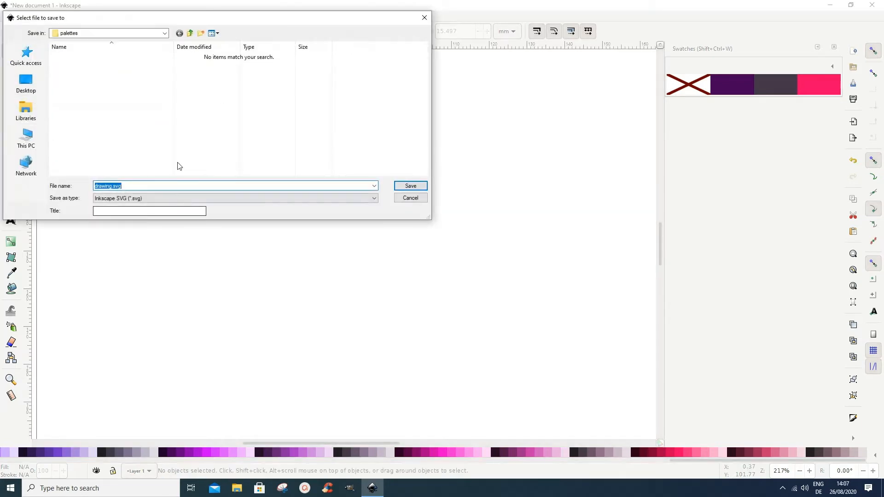
click(32, 141)
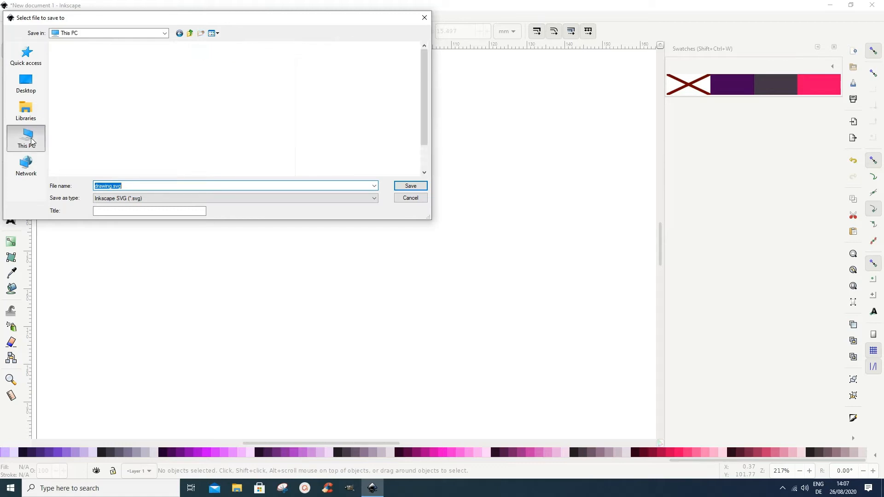
click(96, 147)
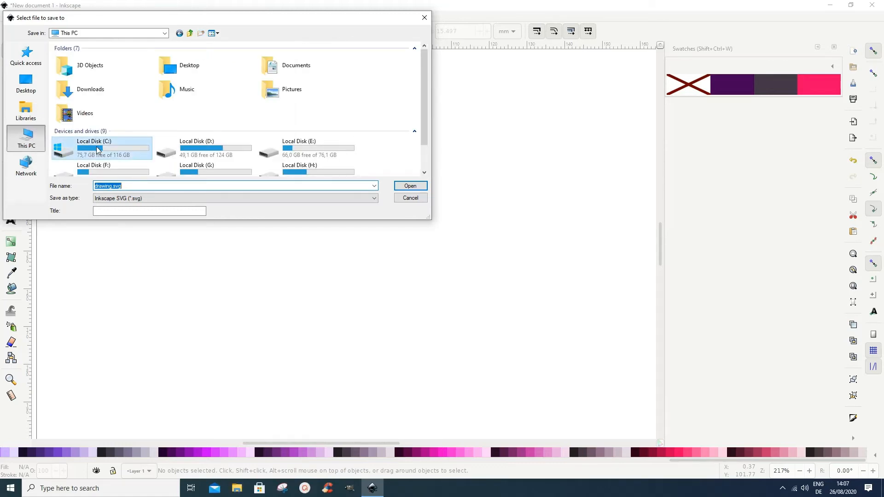
double_click(96, 147)
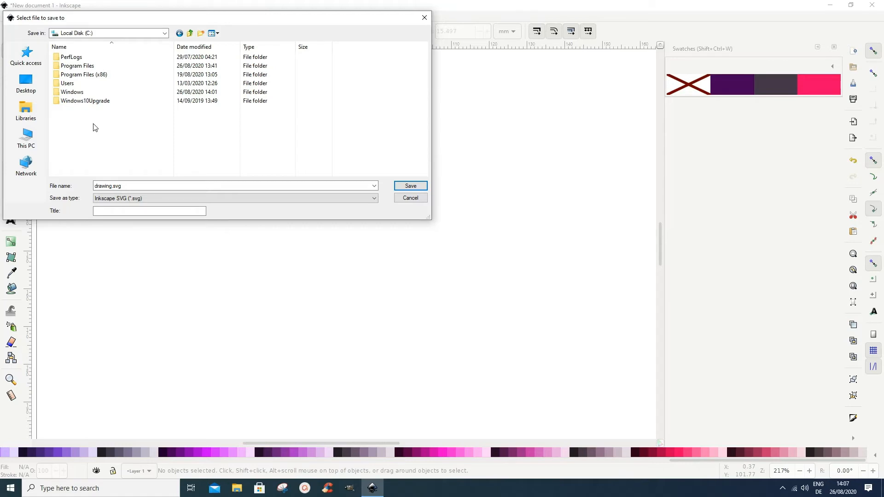
double_click(74, 67)
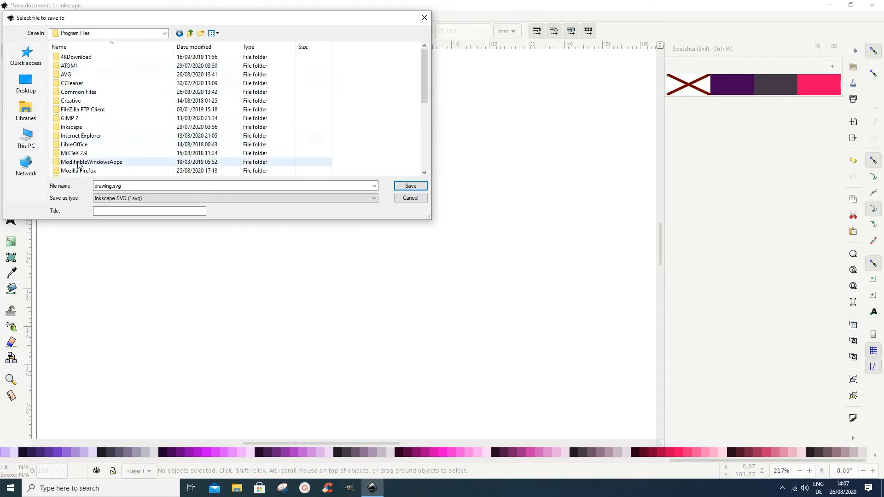
double_click(72, 128)
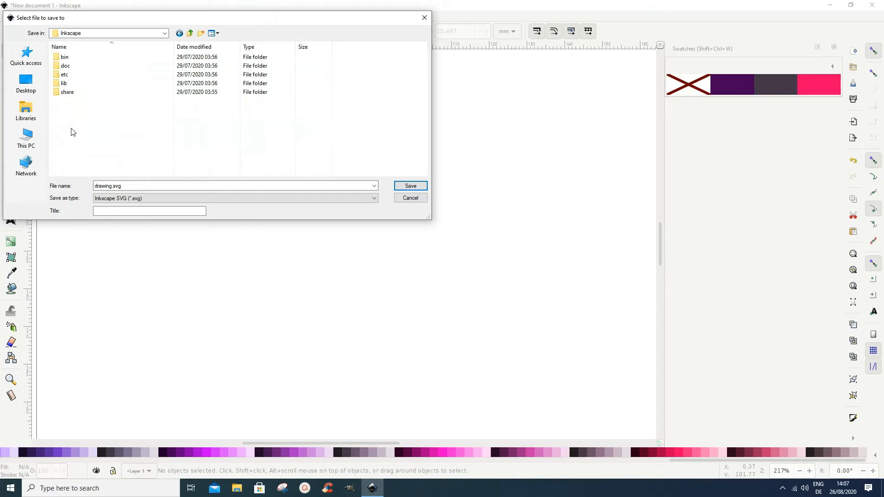
double_click(66, 92)
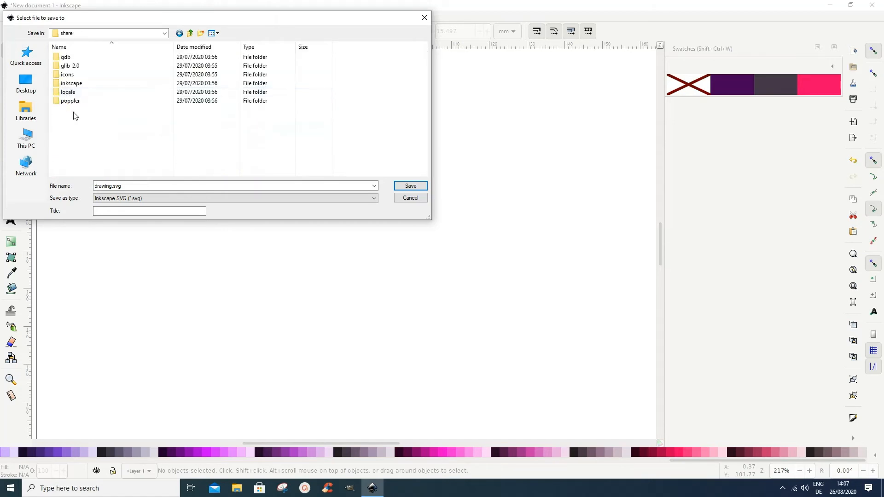
double_click(71, 83)
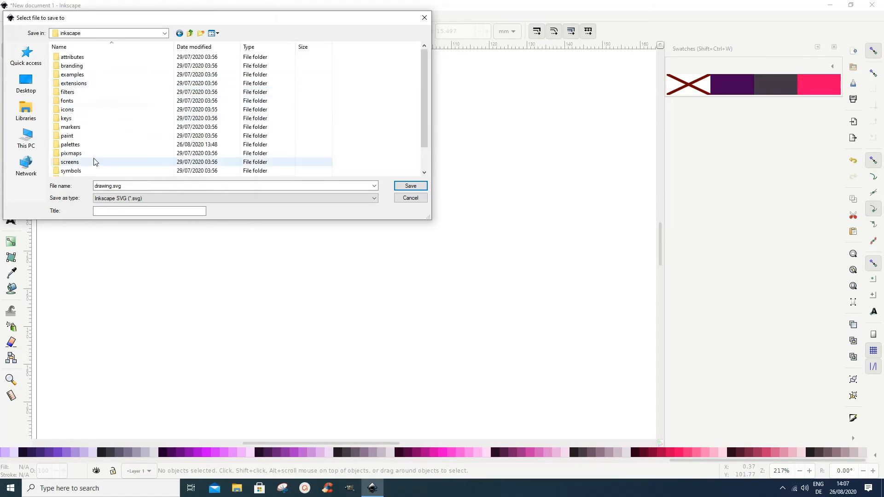
double_click(70, 145)
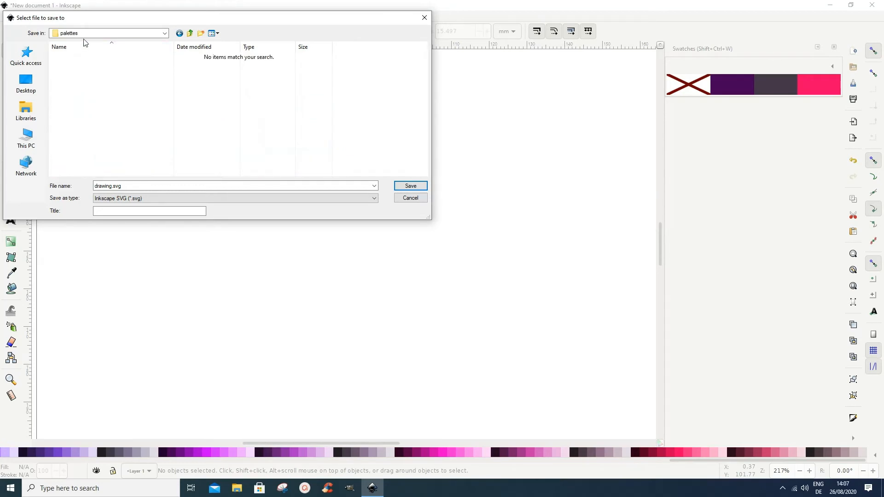
Step: Save the document as a GIMP Palette named myFirst.gpl and check the available swatch palettes for it
click(377, 203)
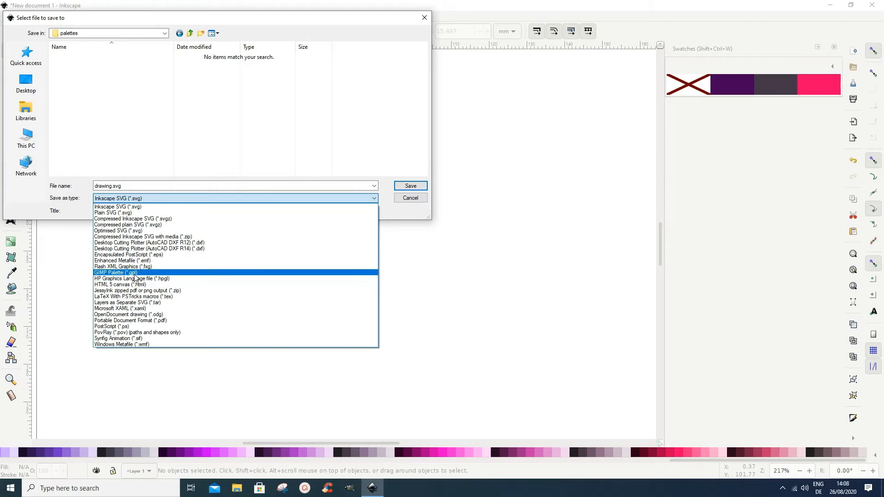
click(135, 273)
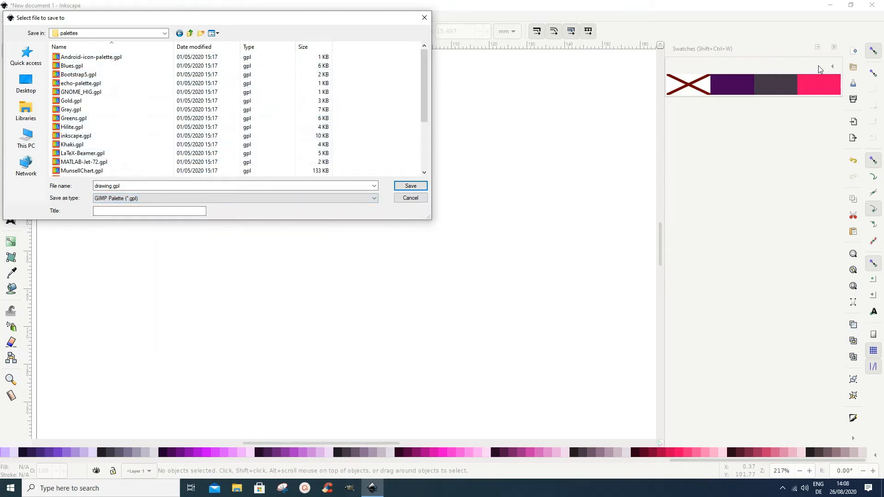
double_click(112, 186)
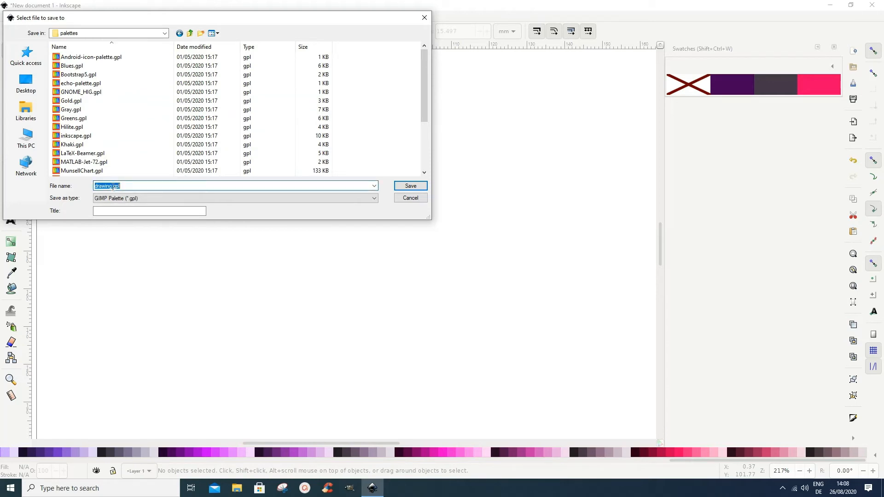
click(112, 186)
key(BackSpace)
key(BackSpace)
key(BackSpace)
key(BackSpace)
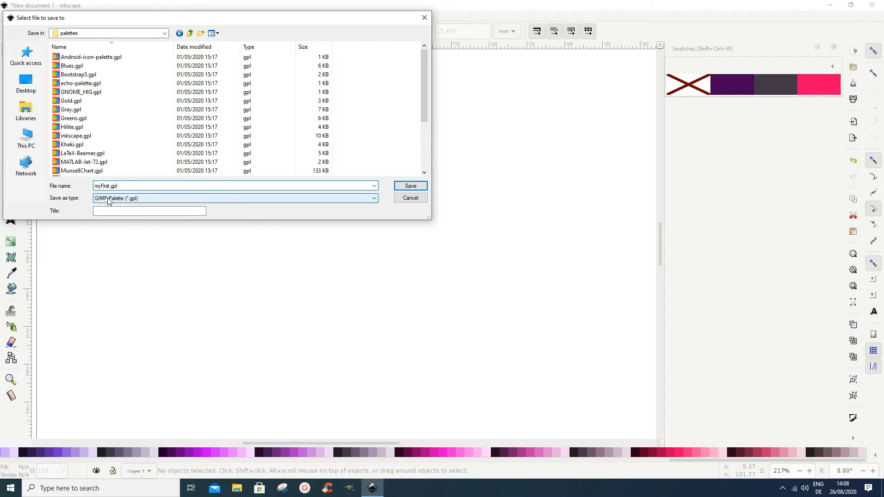
click(414, 187)
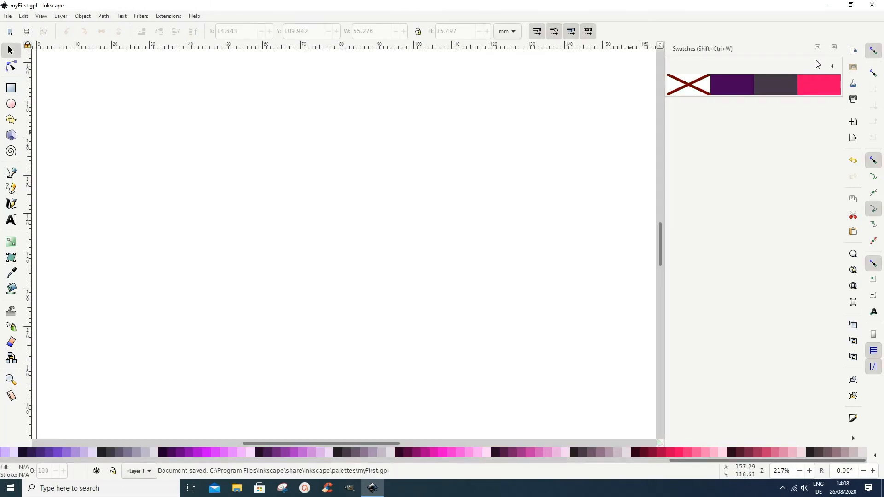
click(832, 68)
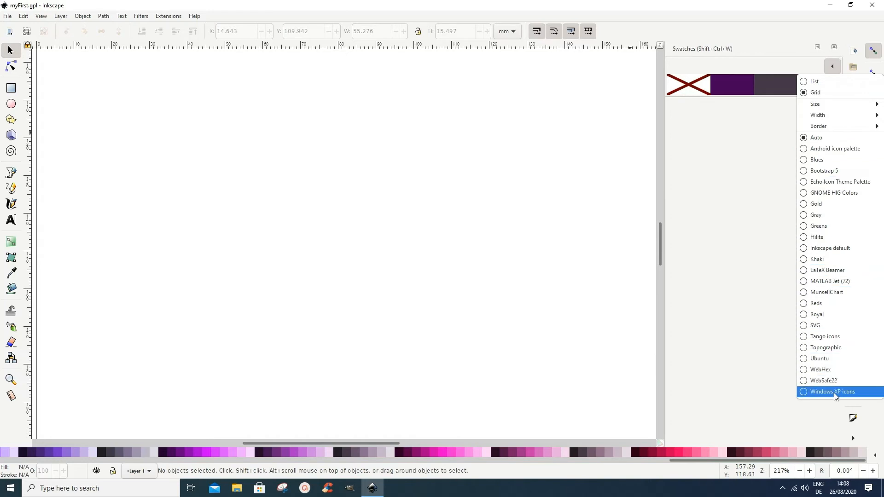
click(545, 110)
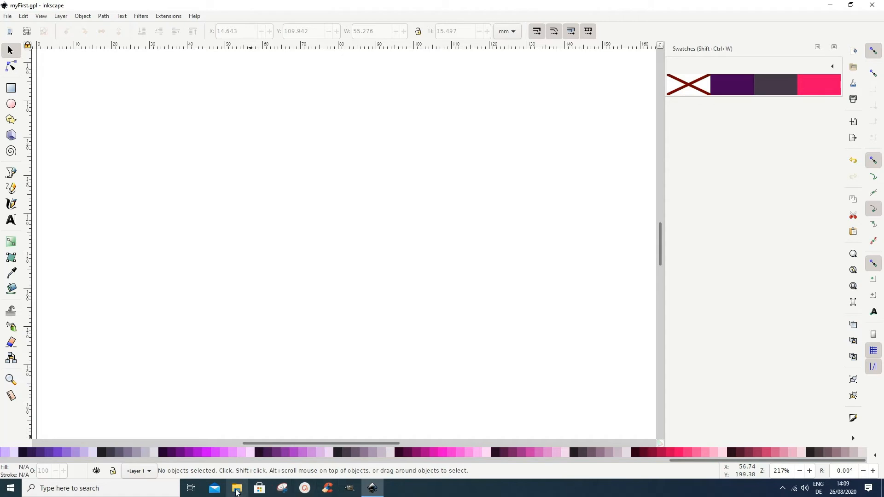
Step: Import color-spectrum-1192509_640.png from File Explorer's recent files as an embedded image with From file DPI and None (auto) rendering
click(237, 490)
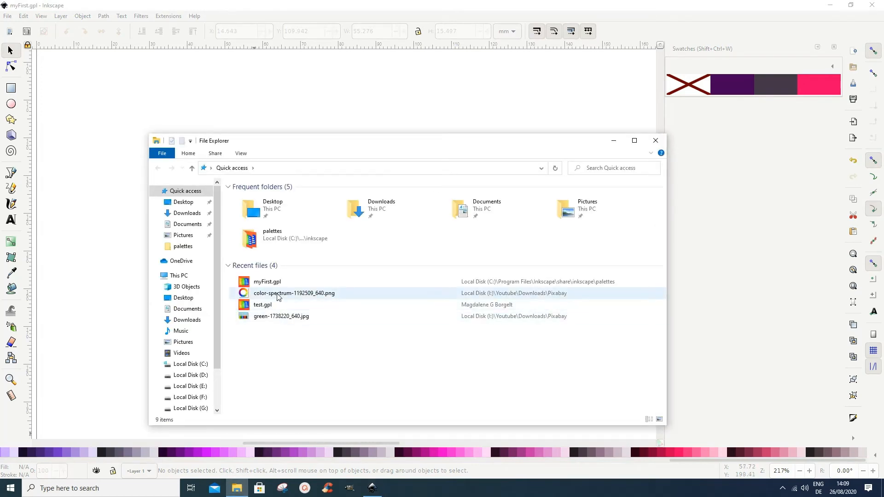
drag(278, 296, 86, 208)
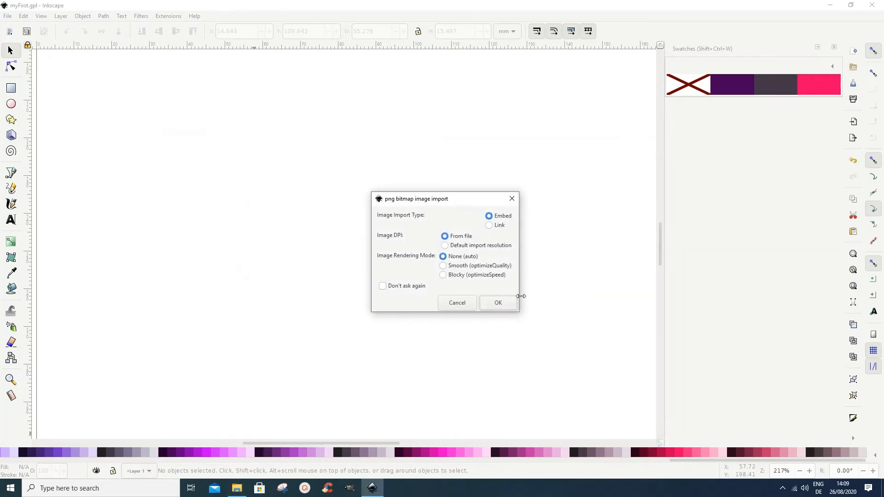
click(498, 303)
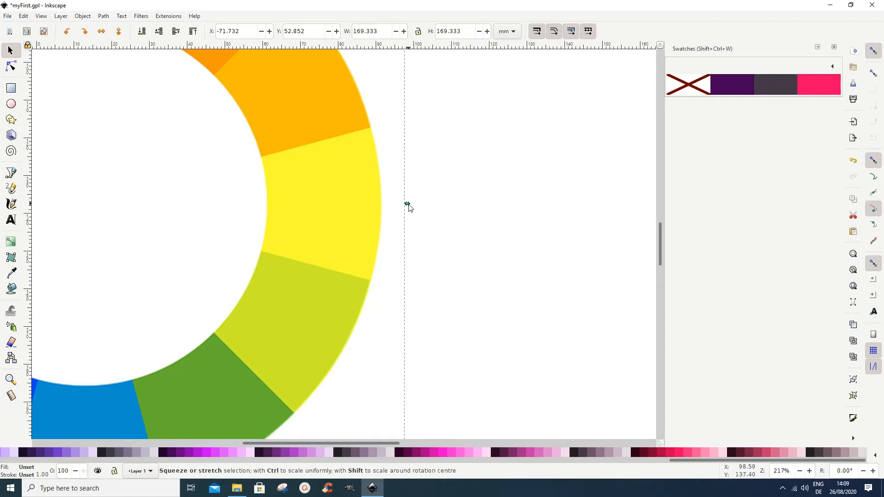
Step: Scale the colour wheel image proportionally to about 27 mm wide and move it fully onto the page
drag(407, 203, 176, 233)
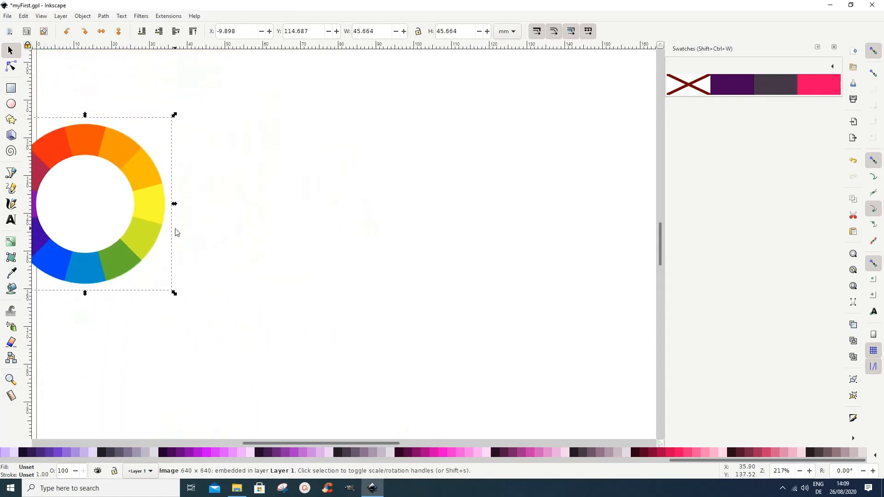
drag(150, 196, 270, 185)
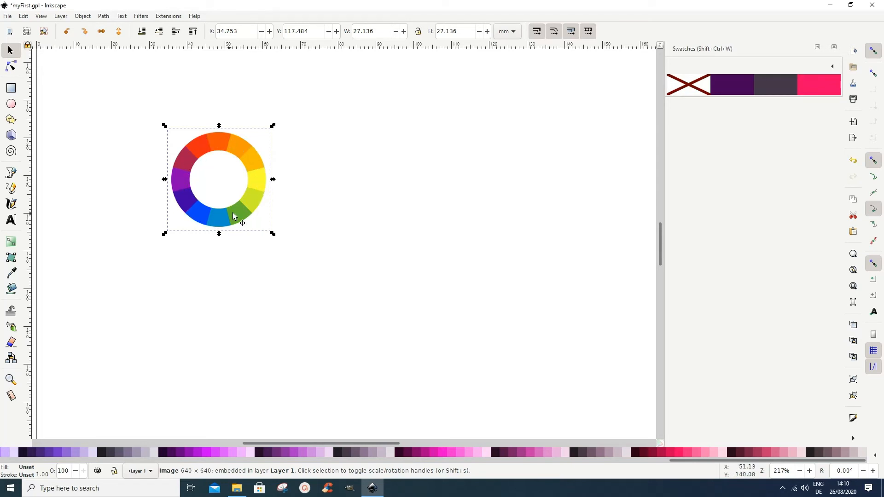
Step: Trace the colour wheel image as a bitmap with multiple scans in Colours mode, using 8 scans
click(104, 19)
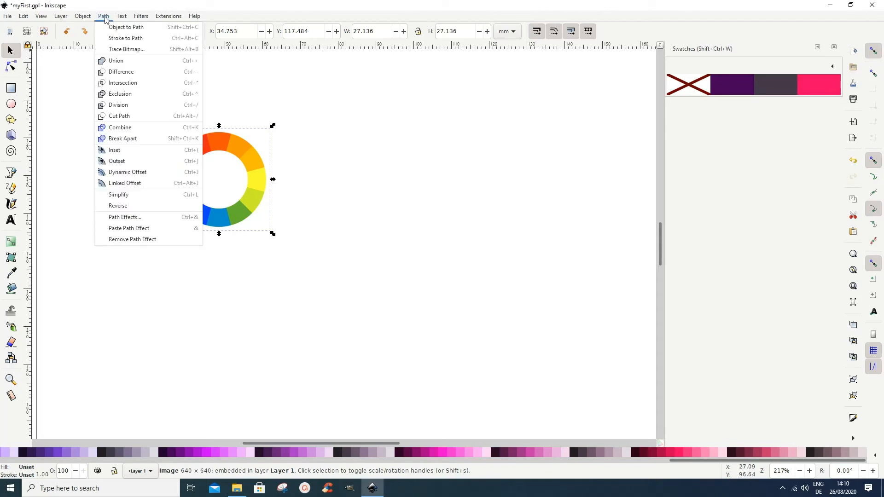
click(105, 18)
click(102, 21)
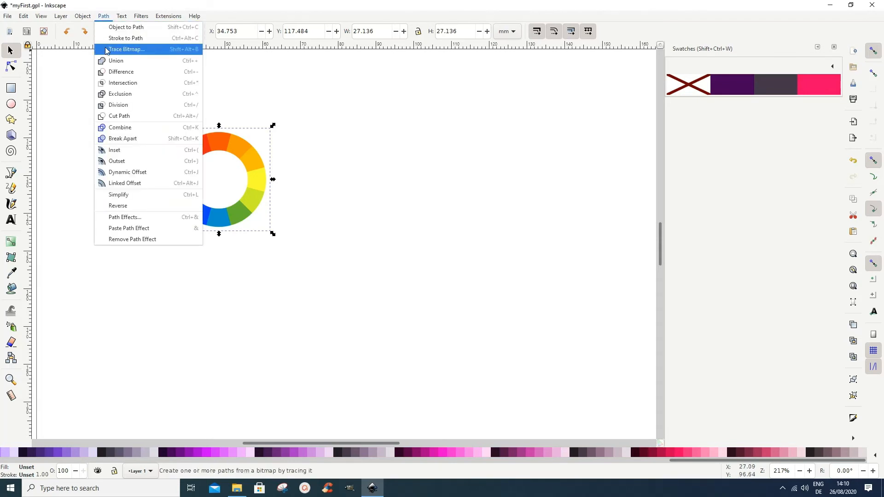
click(126, 49)
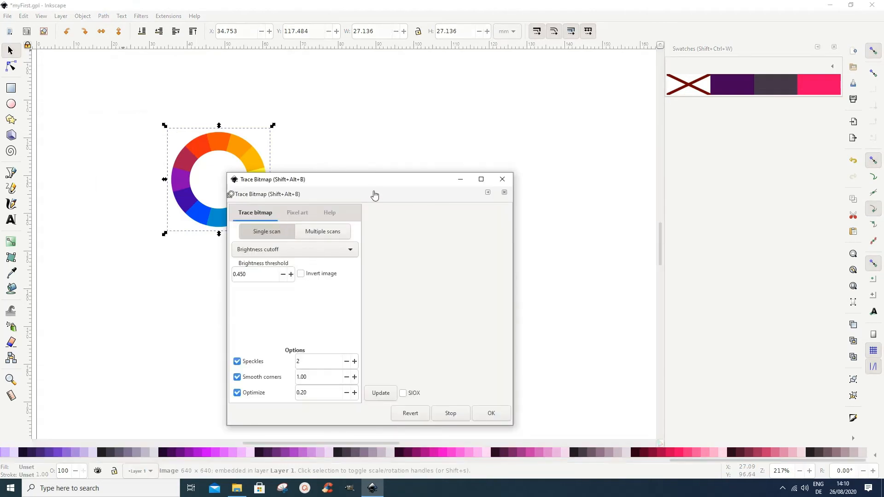
drag(373, 181, 432, 104)
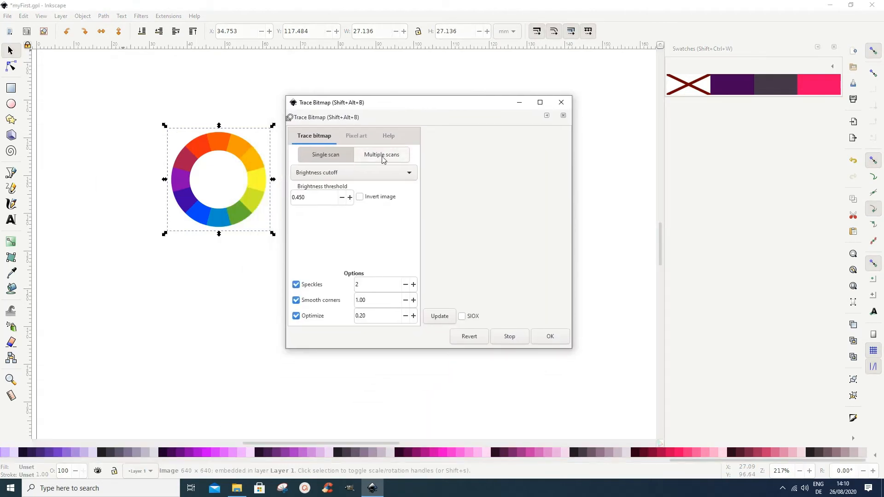
click(385, 157)
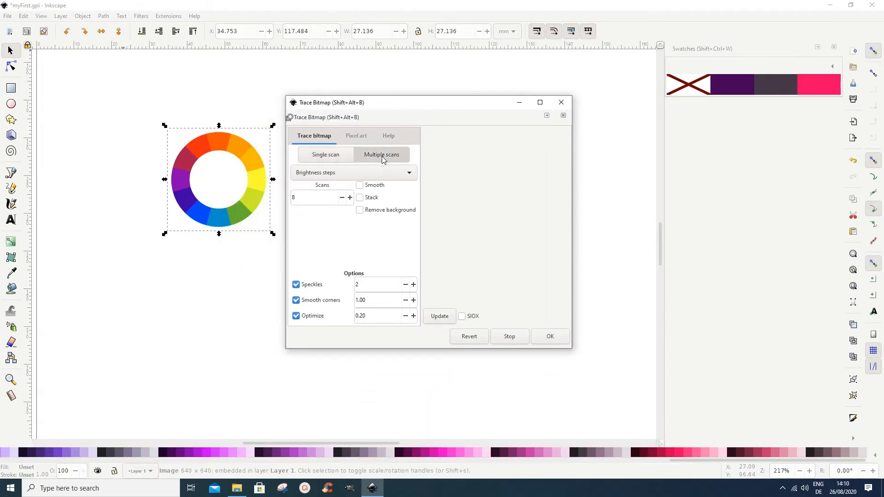
click(408, 173)
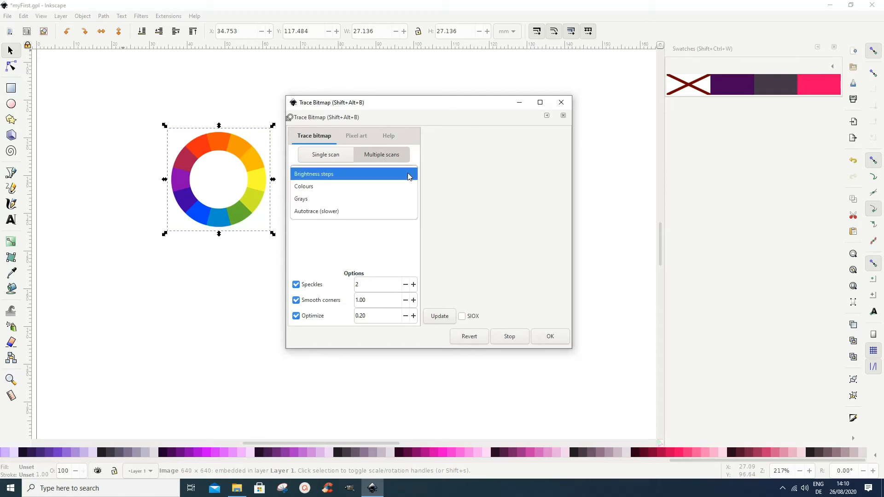
click(298, 189)
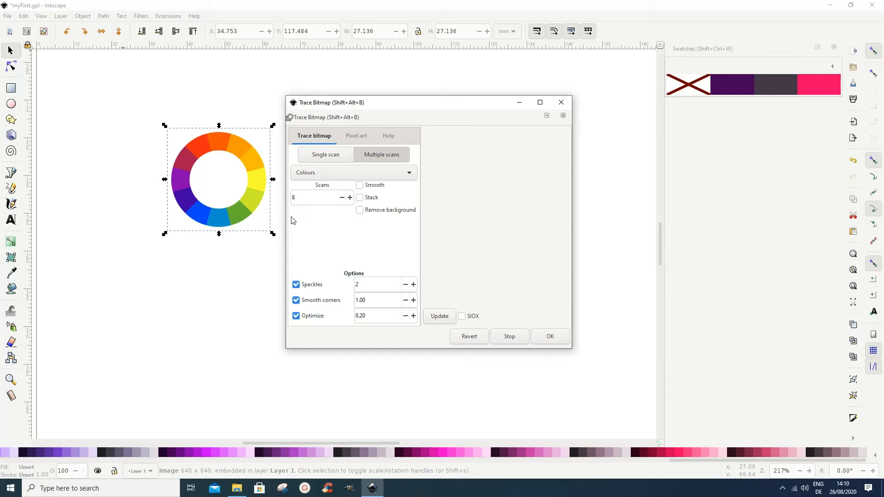
click(443, 317)
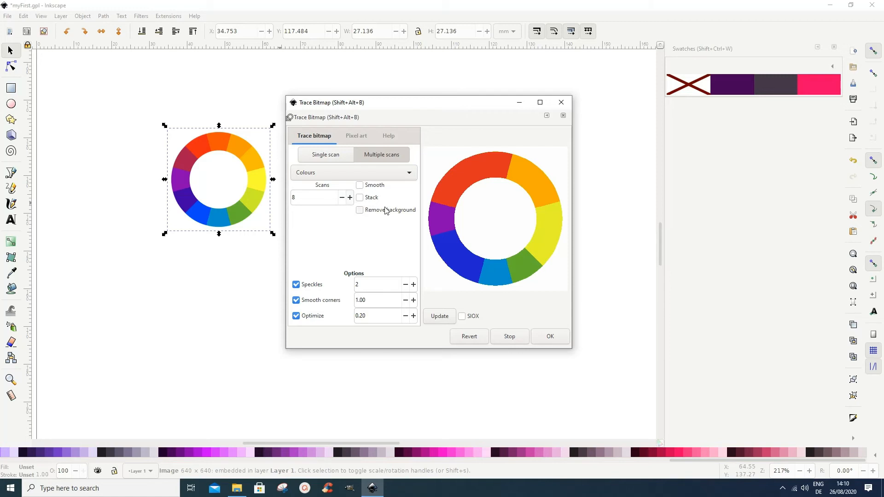
click(552, 340)
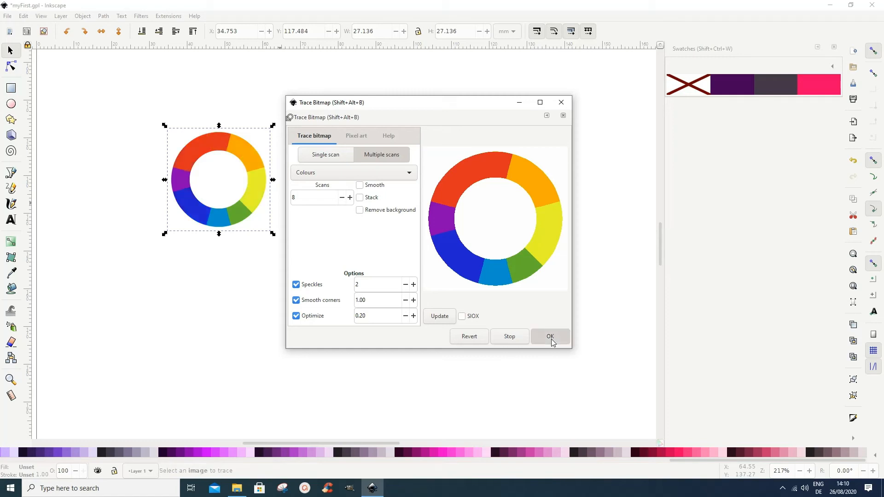
click(555, 104)
Step: Move the traced colour wheel off the original and delete the original embedded image
drag(229, 156, 402, 150)
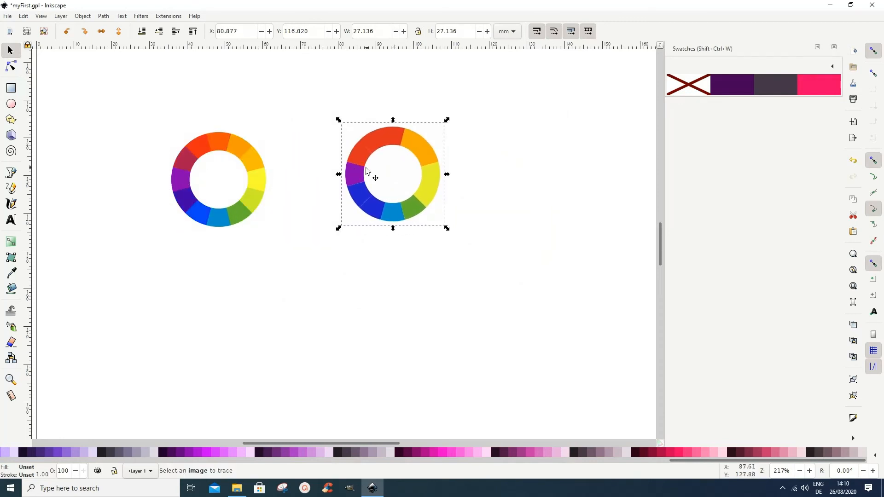
click(243, 149)
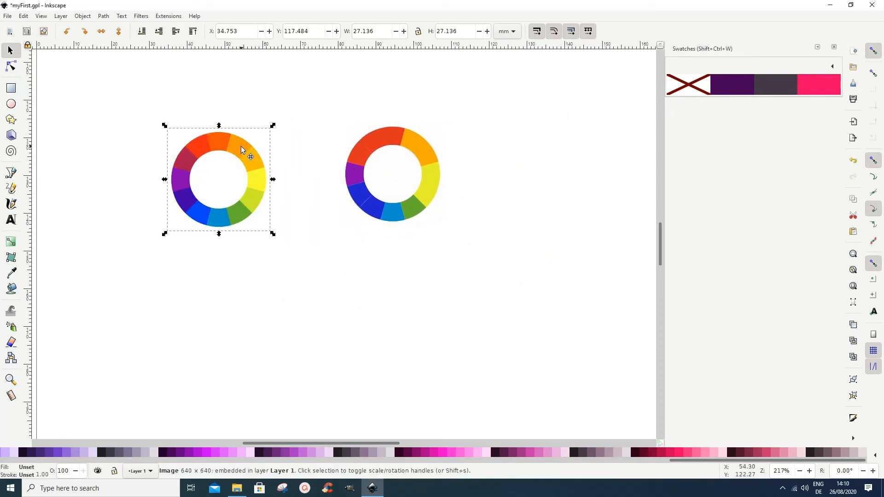
right_click(247, 206)
click(266, 249)
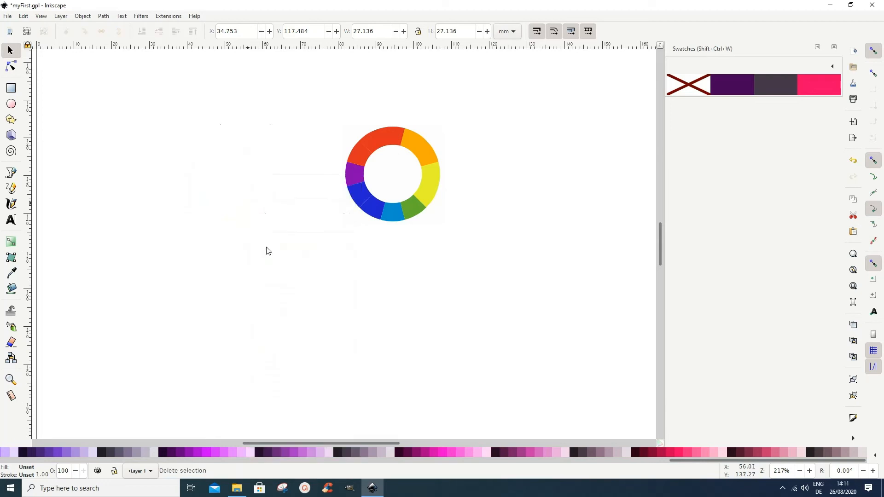
Step: Move the traced colour wheel group near the page's left edge, to about X 9 mm and Y 108 mm, and deselect it
click(367, 144)
drag(366, 144, 254, 157)
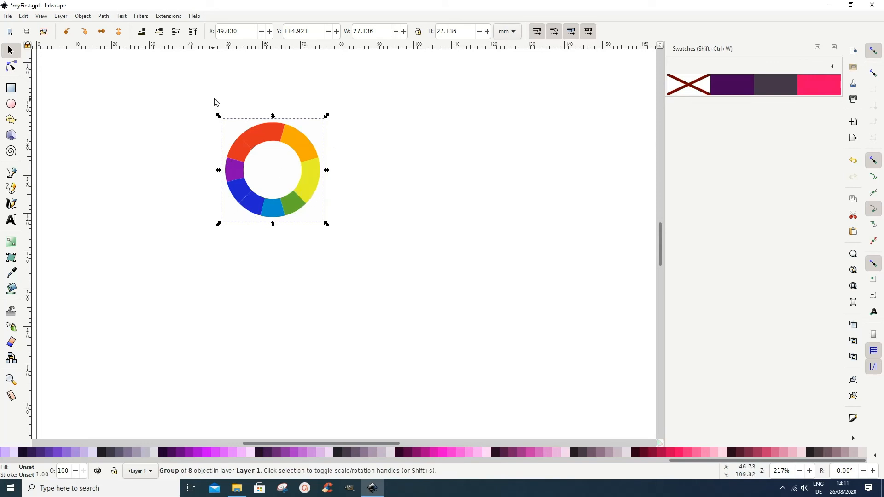
drag(268, 139, 121, 111)
click(261, 112)
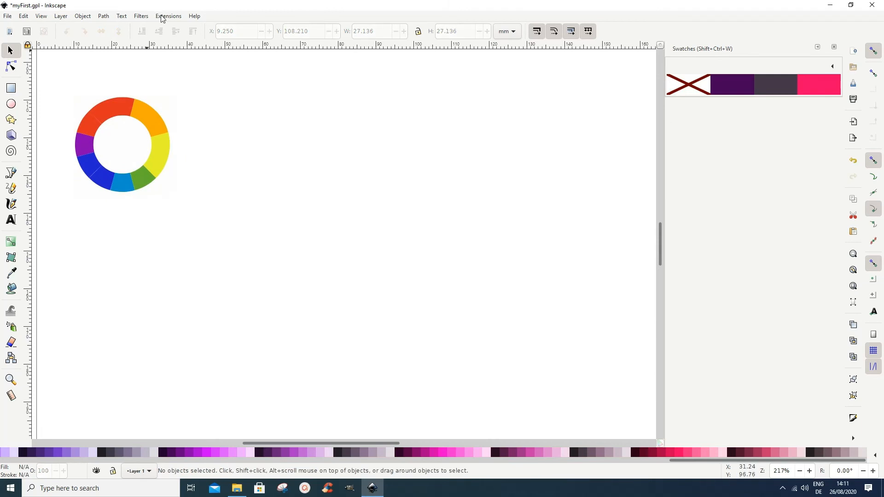
Step: Draw two separate upright rectangles beside the colour wheel, about 9.5 × 19.2 mm and about 12.1 × 19.9 mm
click(162, 17)
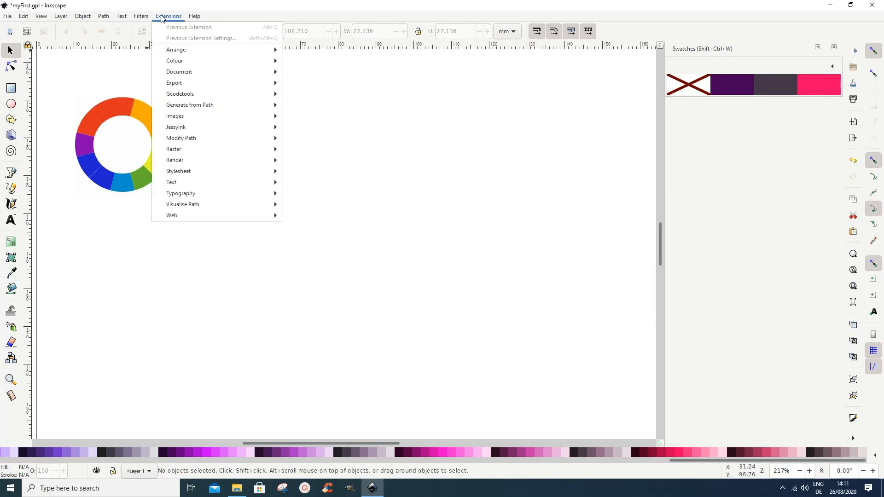
click(146, 261)
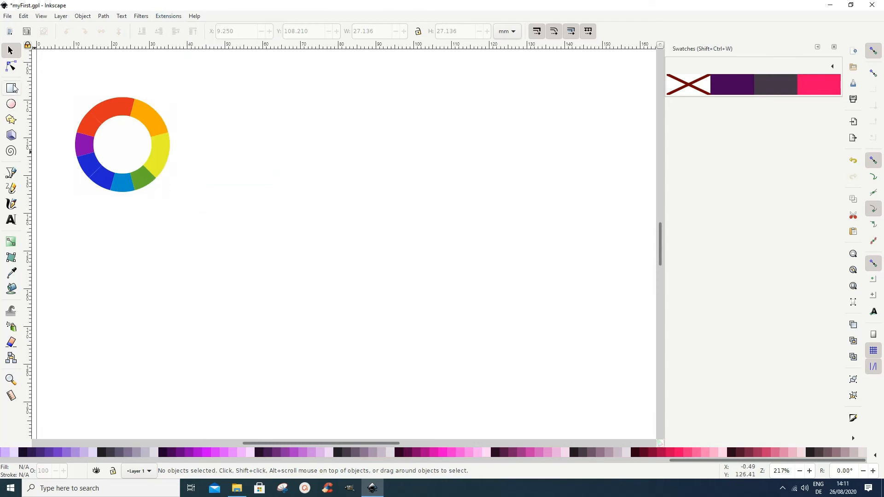
click(12, 87)
drag(214, 144, 250, 216)
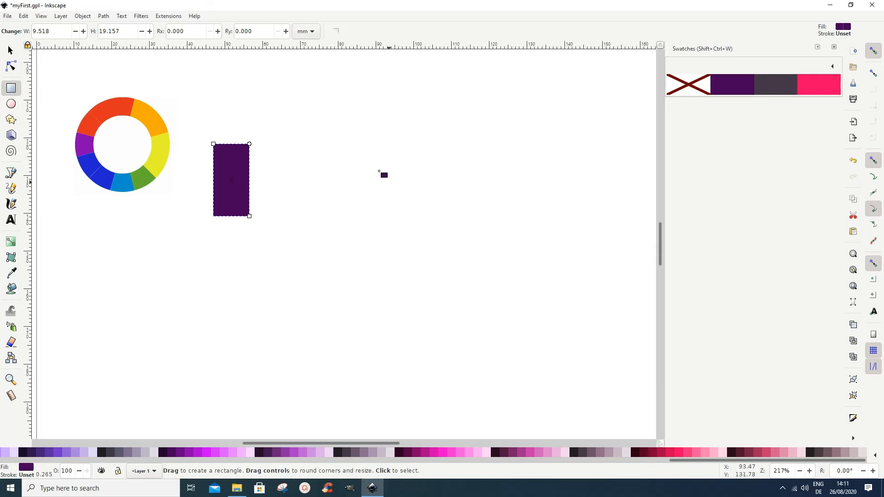
mouse_move(353, 150)
mouse_down()
mouse_move(358, 217)
mouse_move(409, 224)
mouse_move(398, 226)
mouse_up()
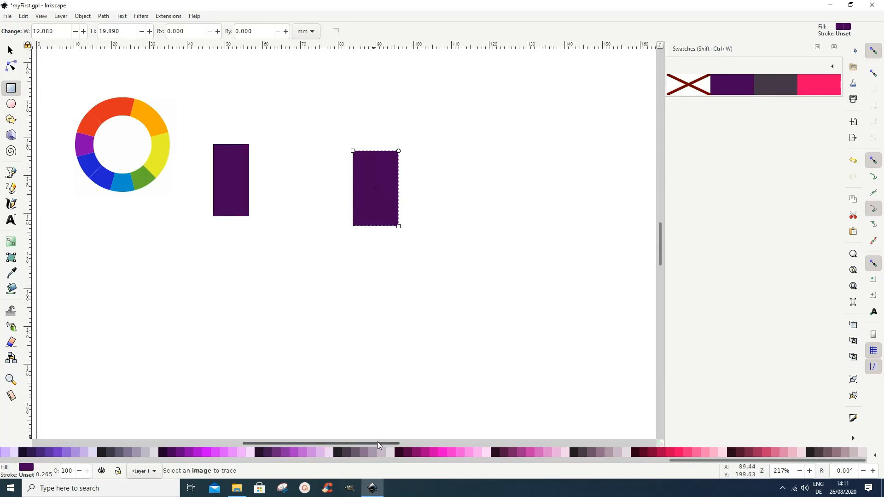
Step: Fill the wider rectangle with a medium green from the palette and move it farther from the purple one, to about X 106 mm
drag(376, 446, 308, 447)
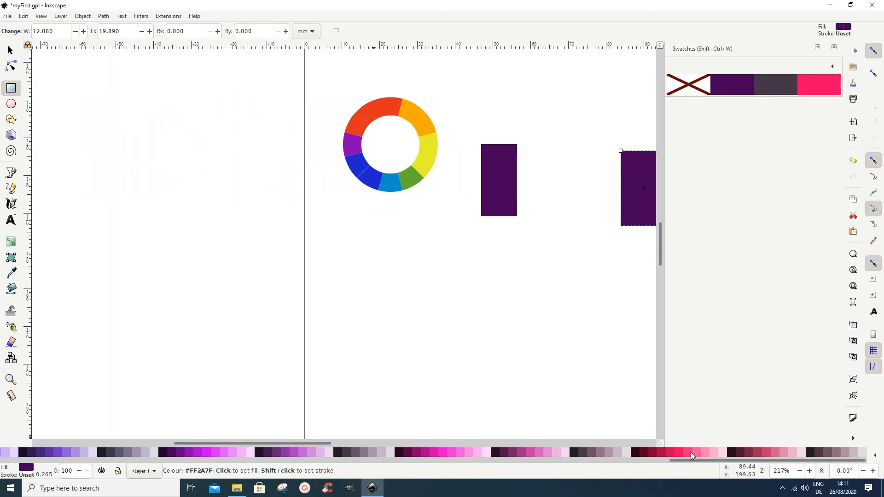
drag(691, 460, 175, 488)
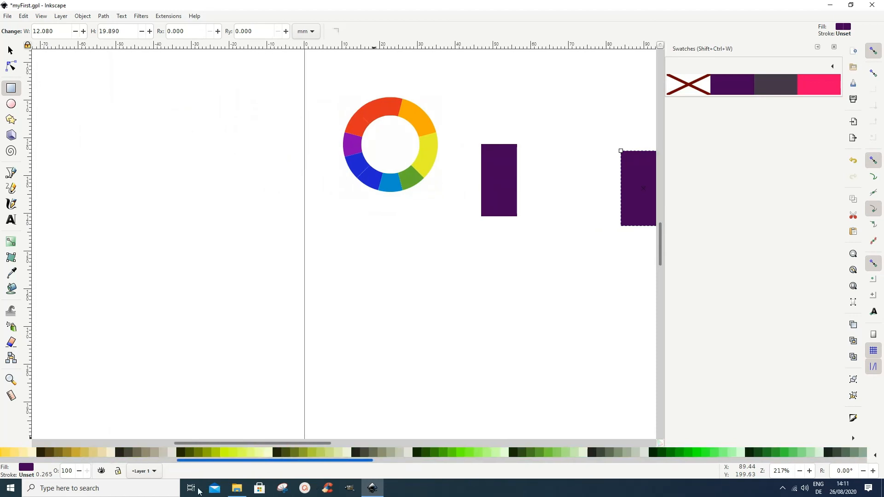
click(445, 453)
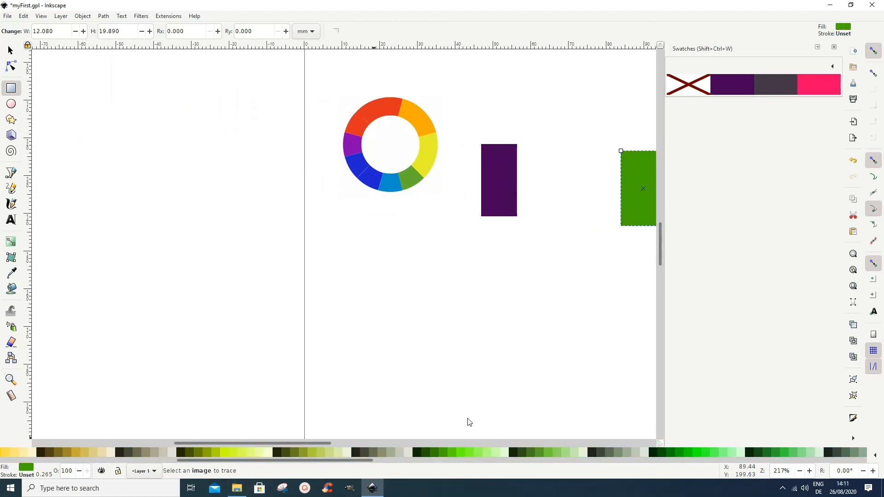
drag(304, 446, 383, 446)
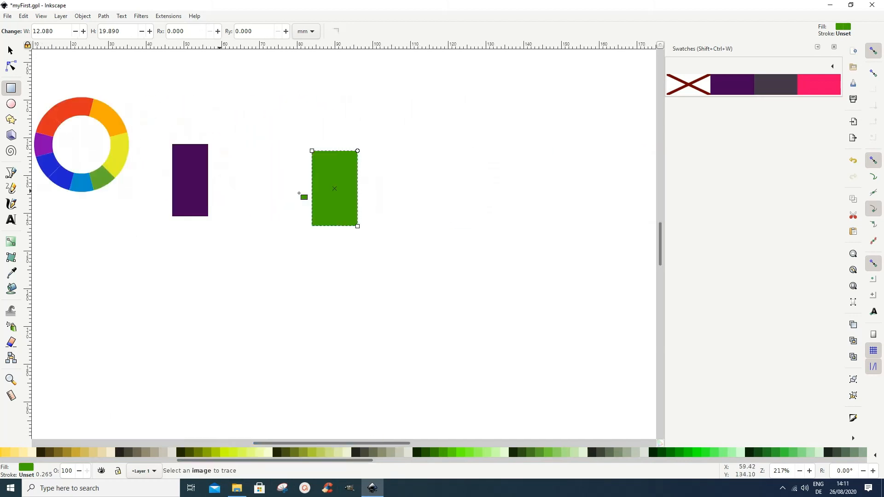
click(9, 51)
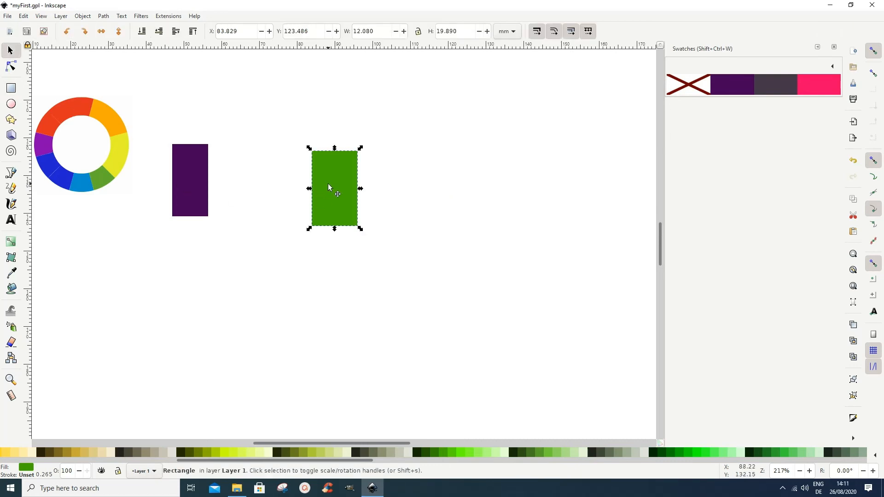
drag(330, 187, 415, 178)
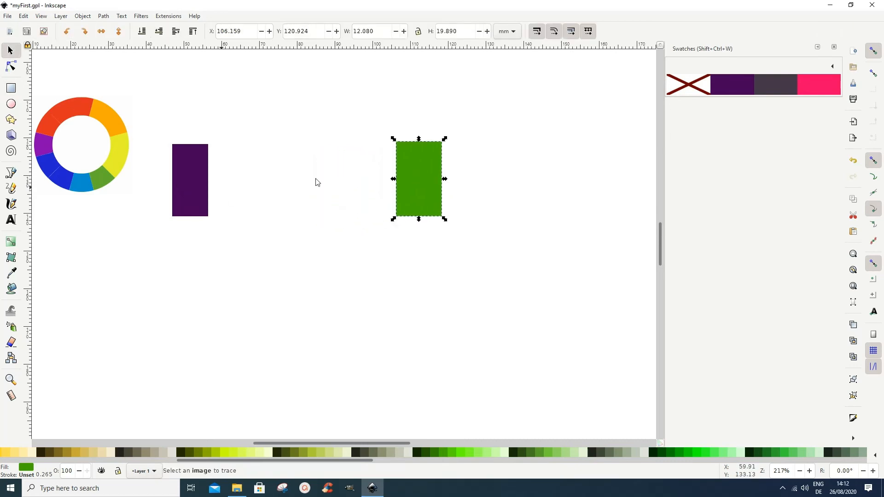
Step: Select both the purple and green rectangles and convert them from objects to paths
shift+click(196, 205)
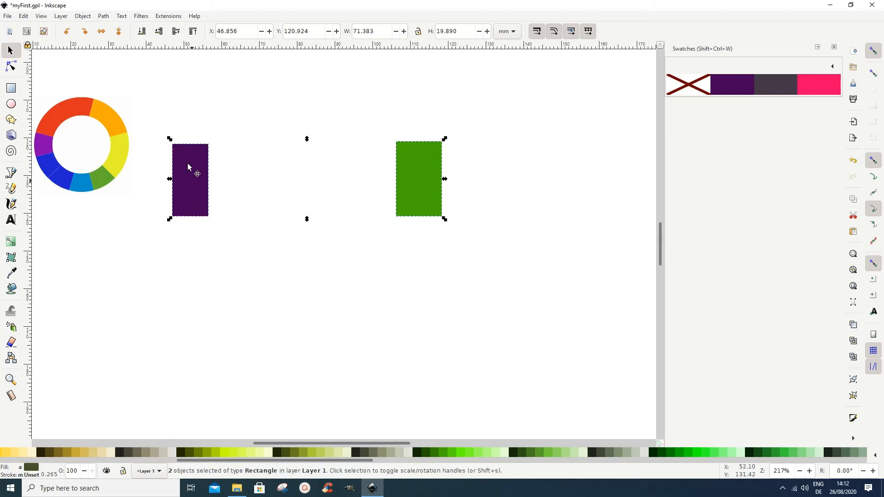
click(168, 17)
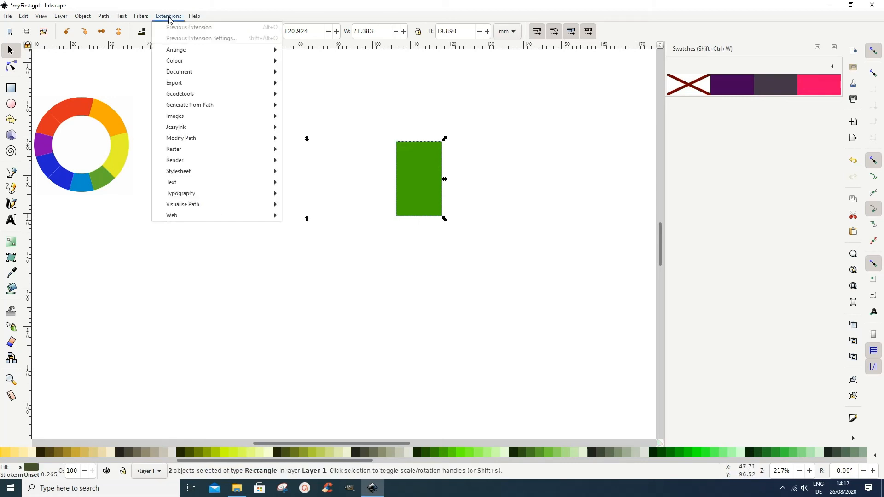
mouse_move(181, 110)
click(403, 257)
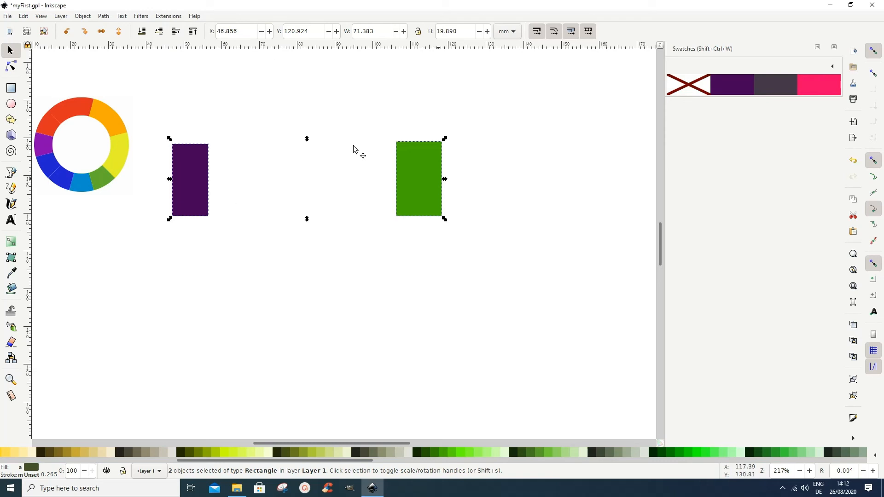
click(106, 19)
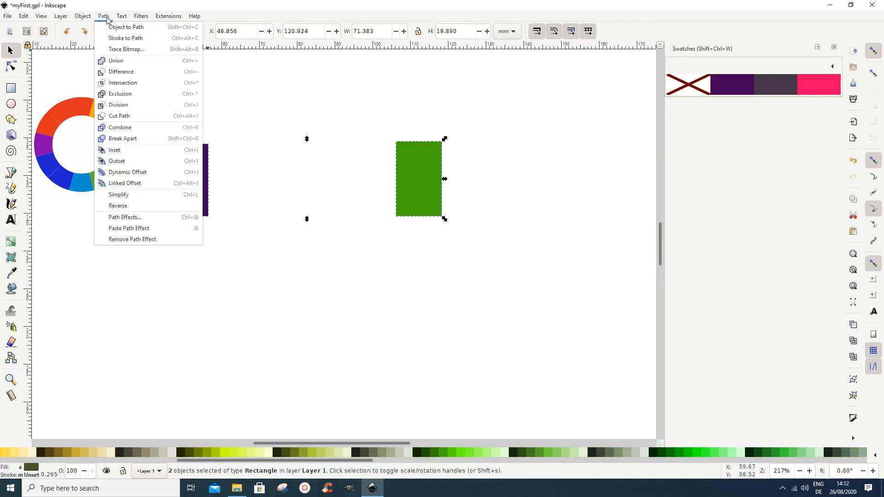
click(122, 41)
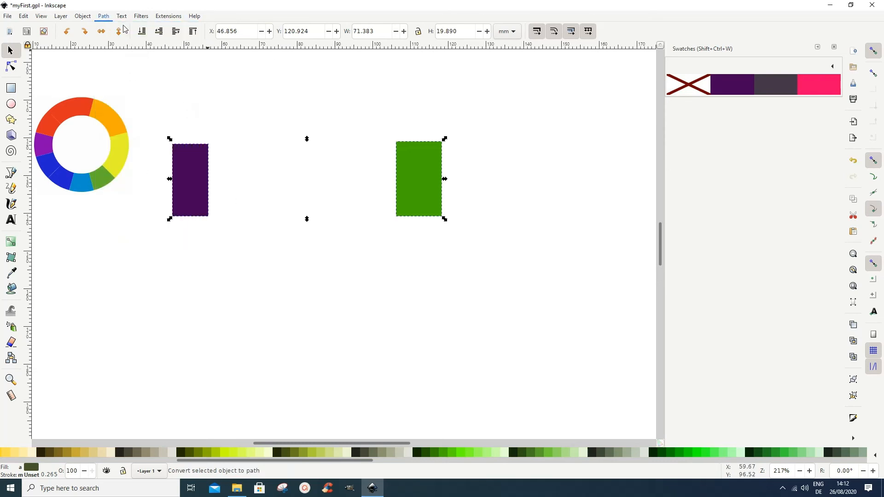
Step: Set up an Interpolate between the purple and green paths with 5 interpolation steps and style interpolation enabled
click(167, 18)
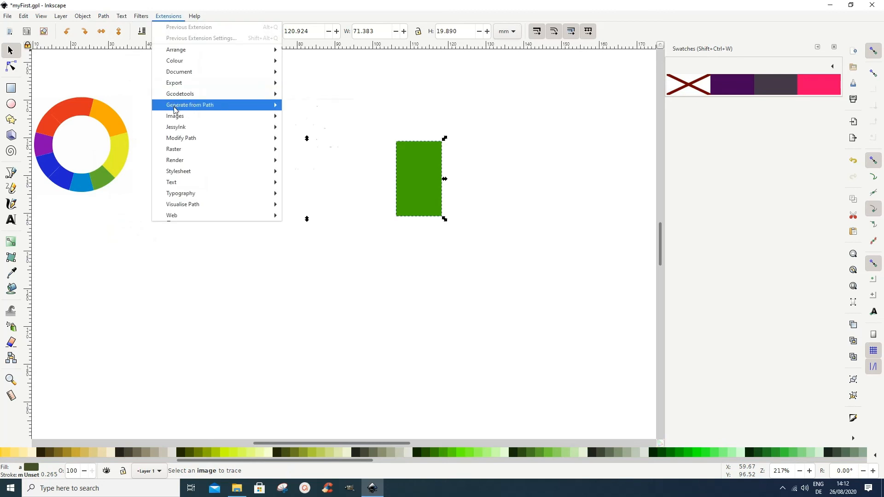
mouse_move(175, 109)
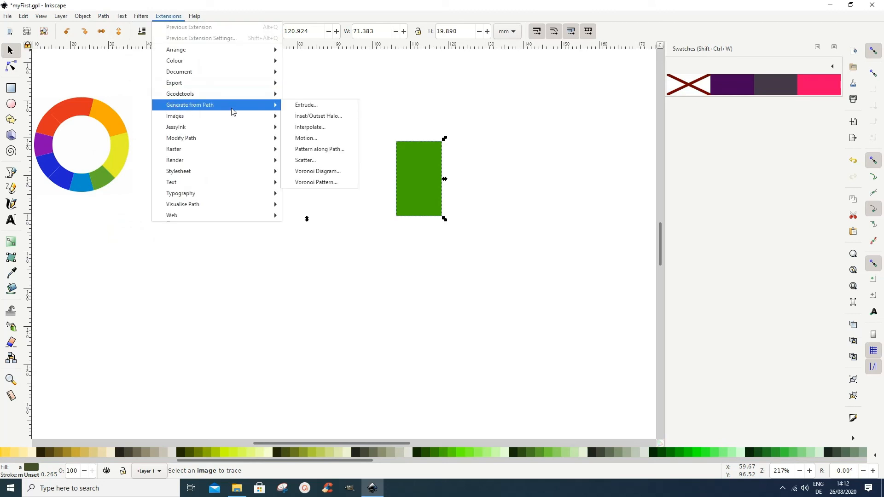
click(311, 128)
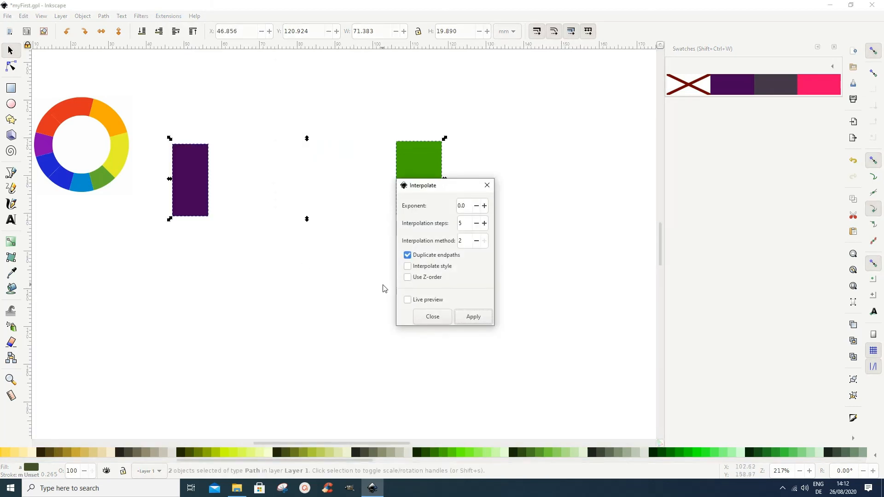
click(408, 267)
click(484, 223)
click(485, 224)
click(477, 224)
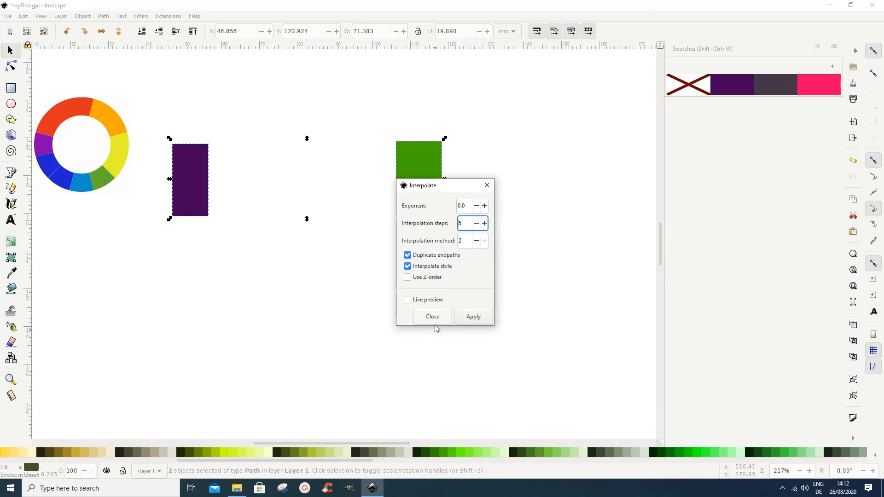
Step: Preview the interpolation between the two rectangles live, apply it, and close its settings
click(407, 300)
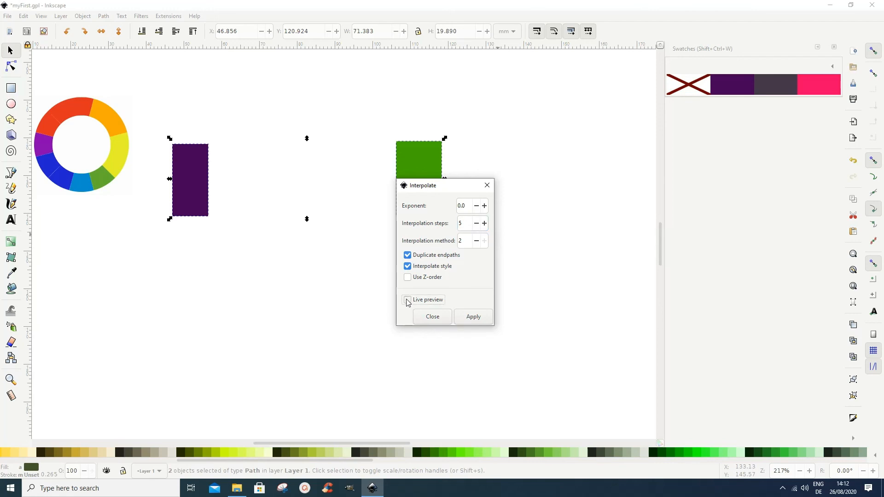
click(407, 300)
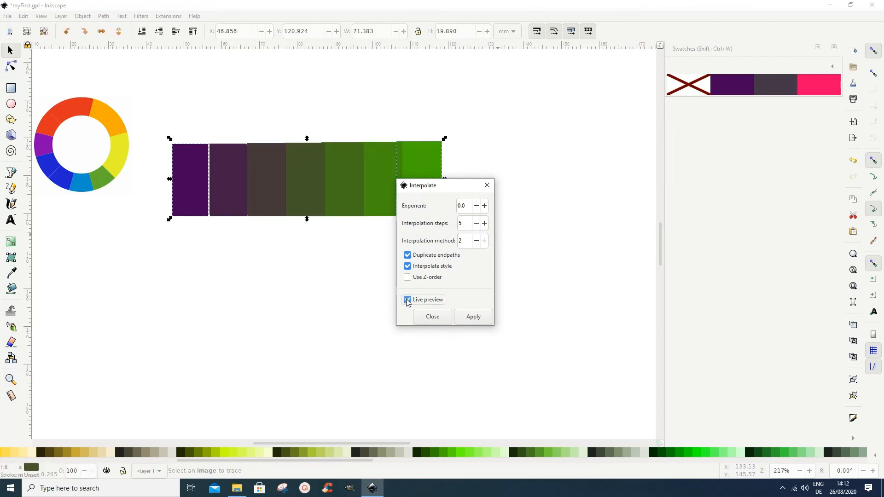
drag(438, 185, 524, 187)
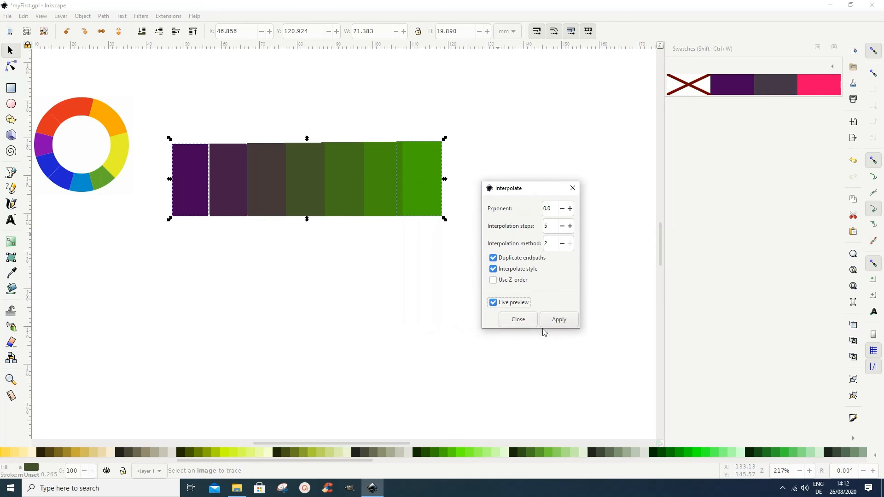
click(552, 322)
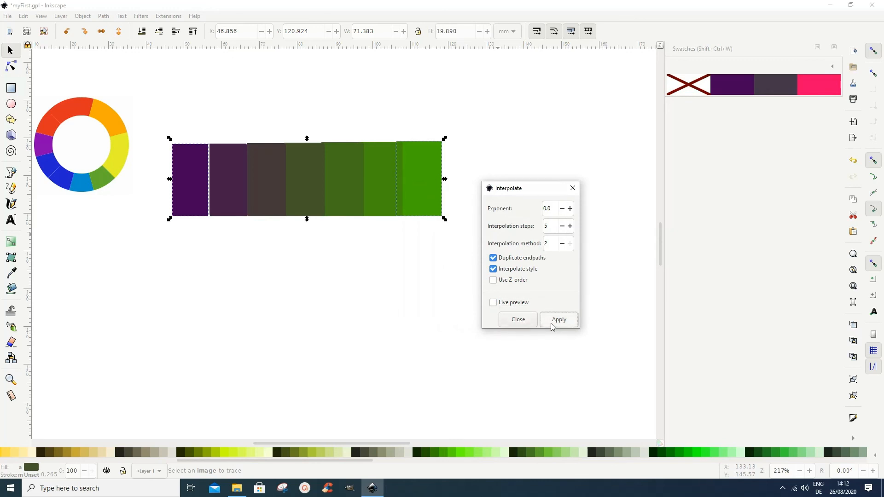
click(560, 322)
click(572, 189)
Step: Duplicate the interpolated colour strip below the original, at about X 60 mm and Y 153 mm, and ungroup the copy
key(ctrl+d)
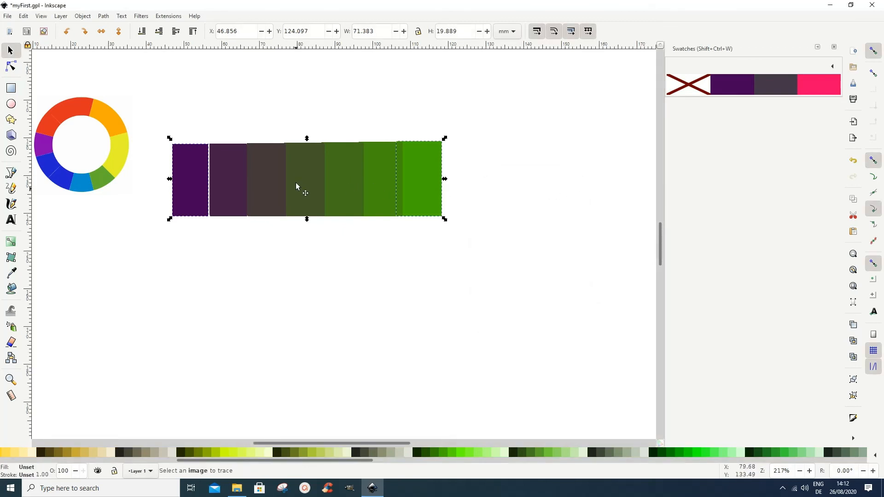
drag(296, 188, 354, 324)
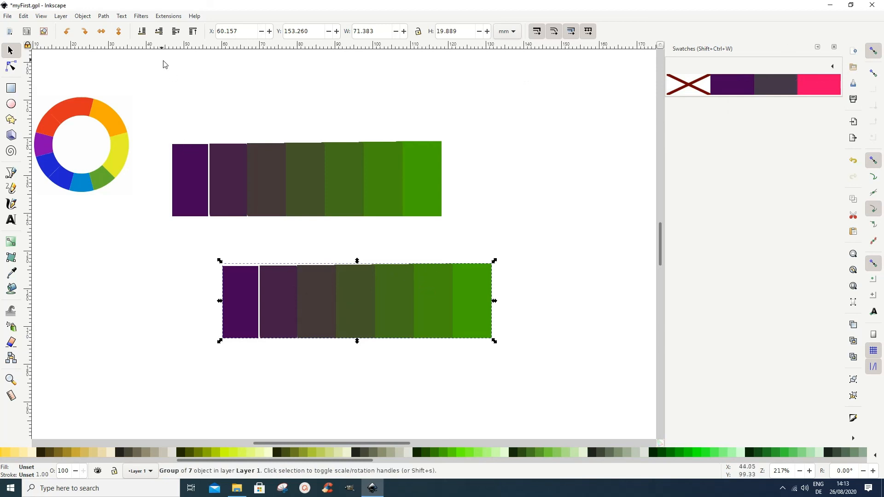
click(82, 16)
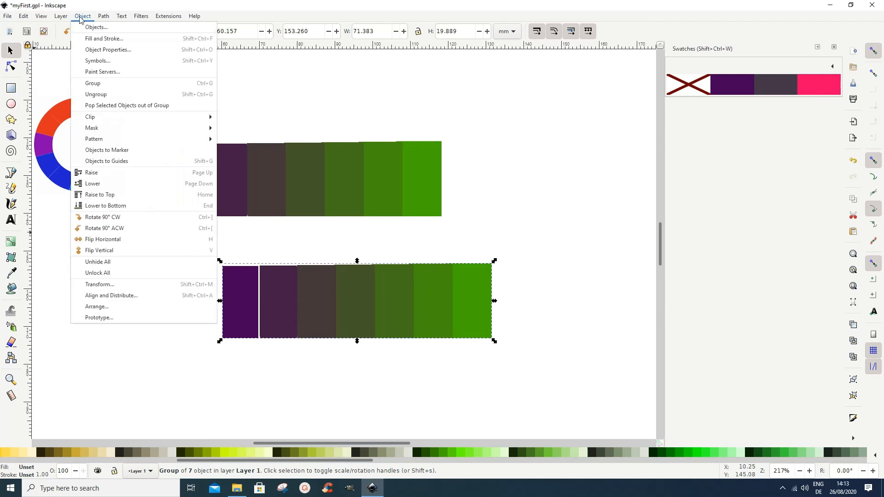
click(113, 94)
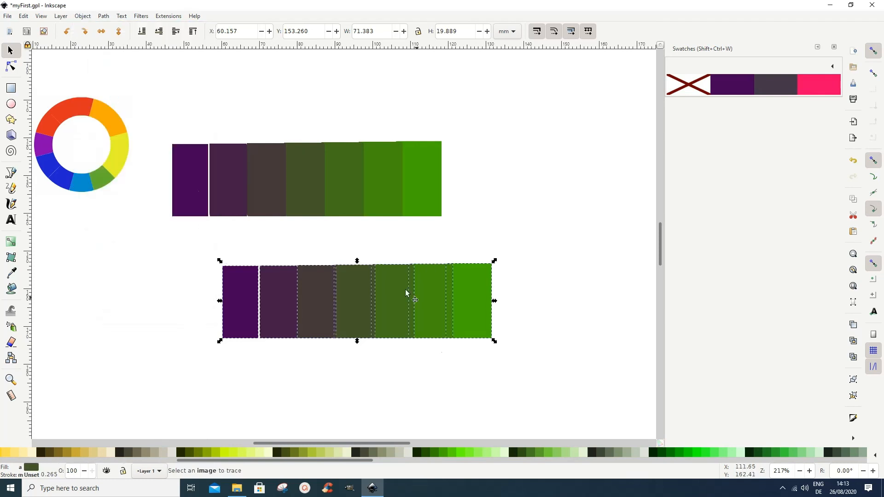
Step: Shift the ungrouped lower strip to about X 62 mm, and spread its first three rectangles apart with the third at about X 81.5 mm
drag(486, 318, 492, 317)
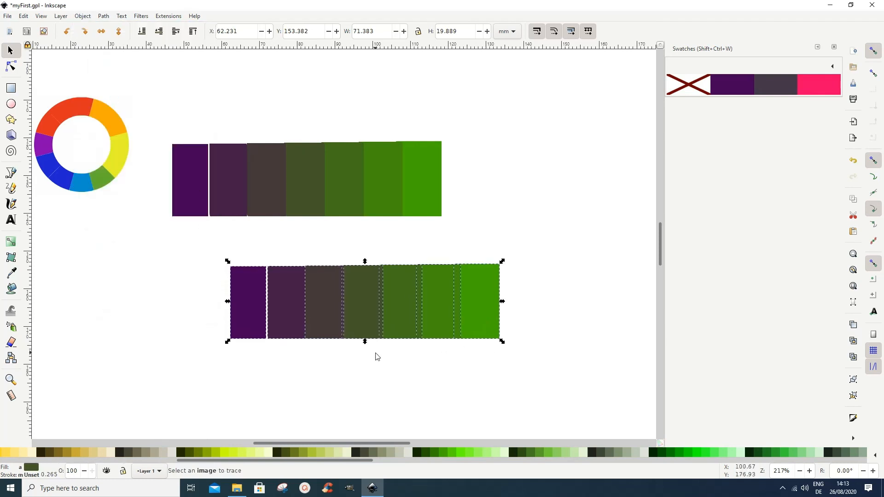
click(264, 364)
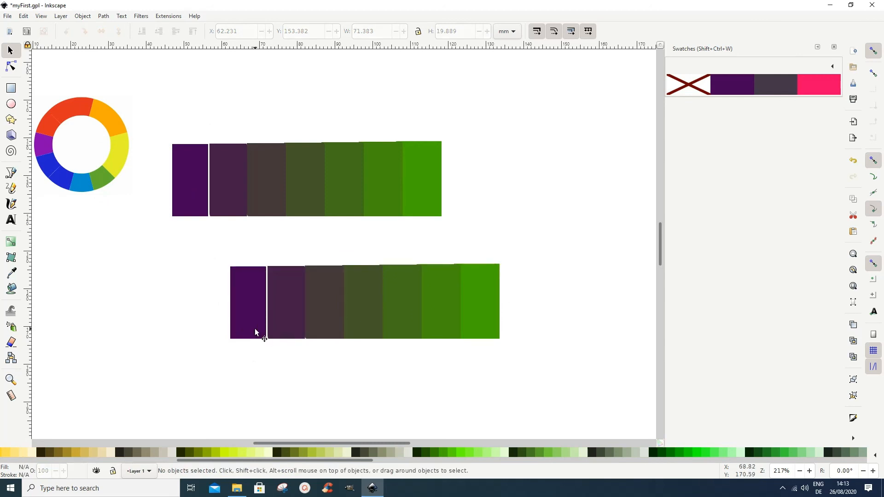
drag(256, 331, 308, 316)
click(272, 312)
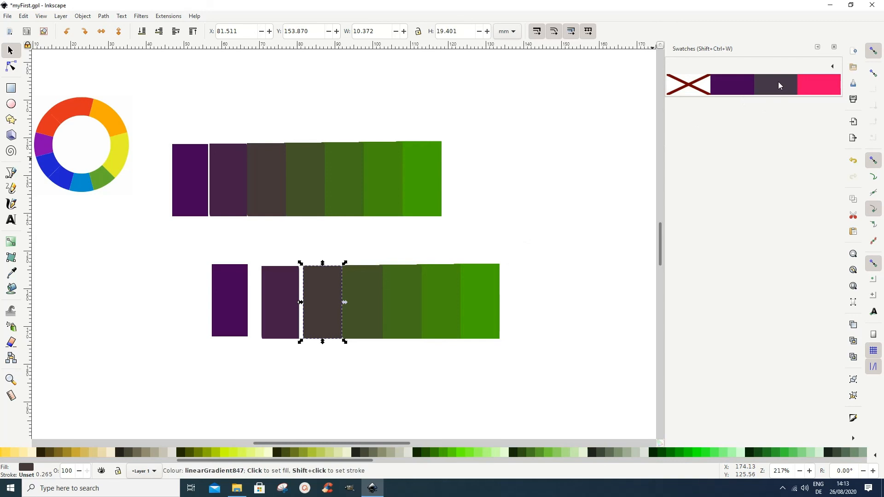
Step: Open the fill and stroke settings for the selected dark brown rectangle in the lower strip
click(86, 16)
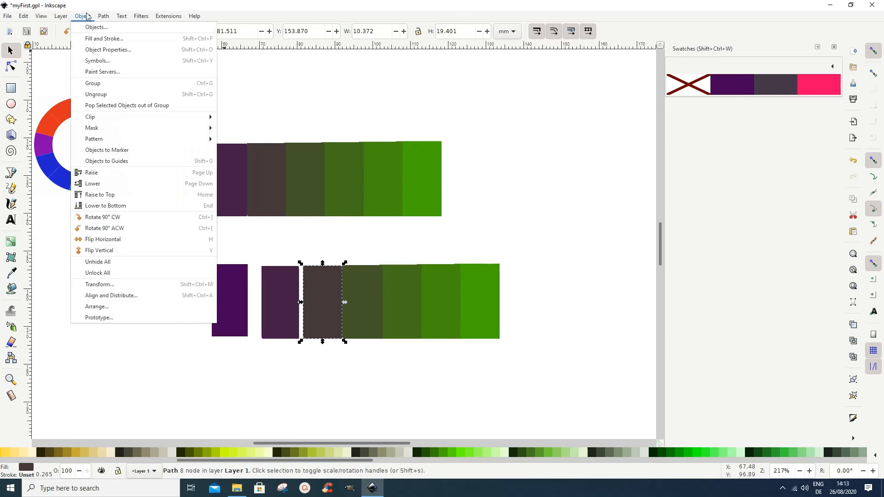
click(95, 39)
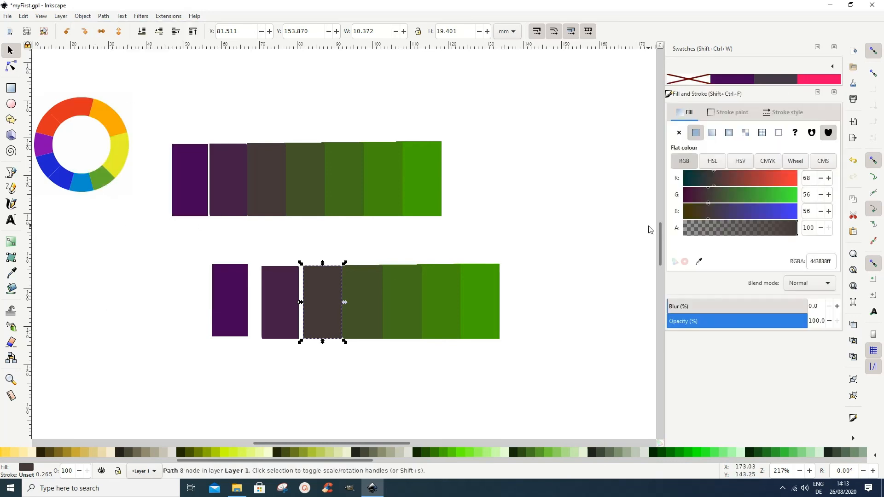